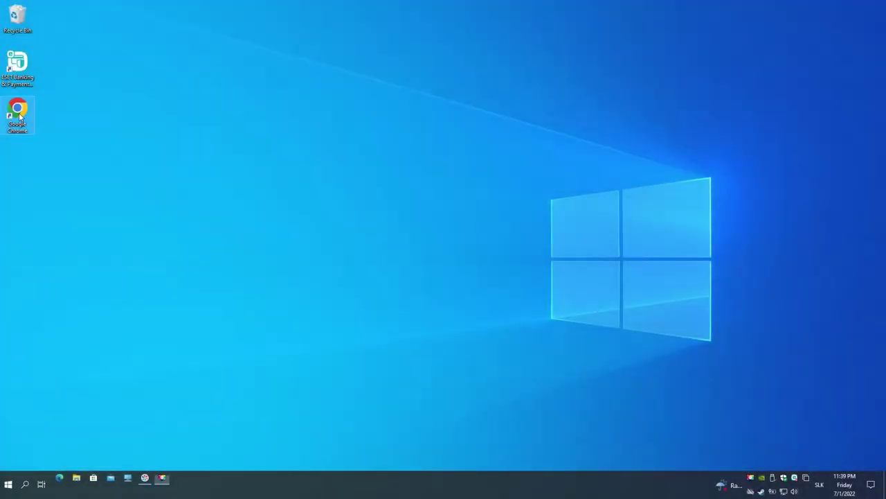
Launch Google Chrome from its desktop shortcut.
{"action": "double_click", "coordinate": [18, 114]}
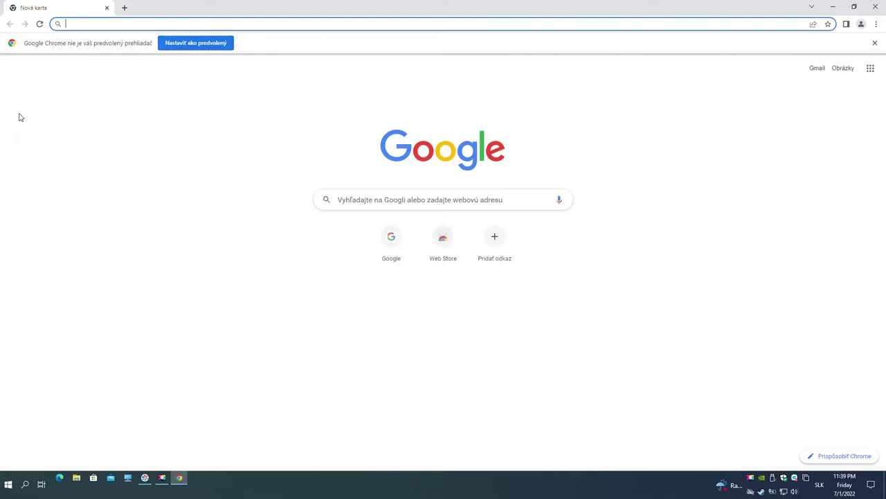
Search Google for easy2boot and follow easy2boot.xyz Downloads through to the FossHub page.
{"action": "left_click", "coordinate": [352, 199]}
{"action": "type", "text": "easy"}
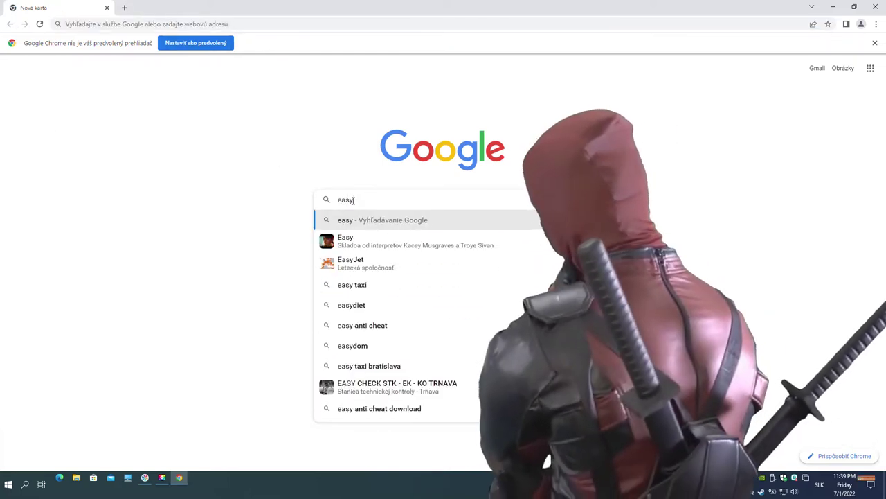
{"action": "type", "text": "2boot"}
{"action": "key", "text": "Return"}
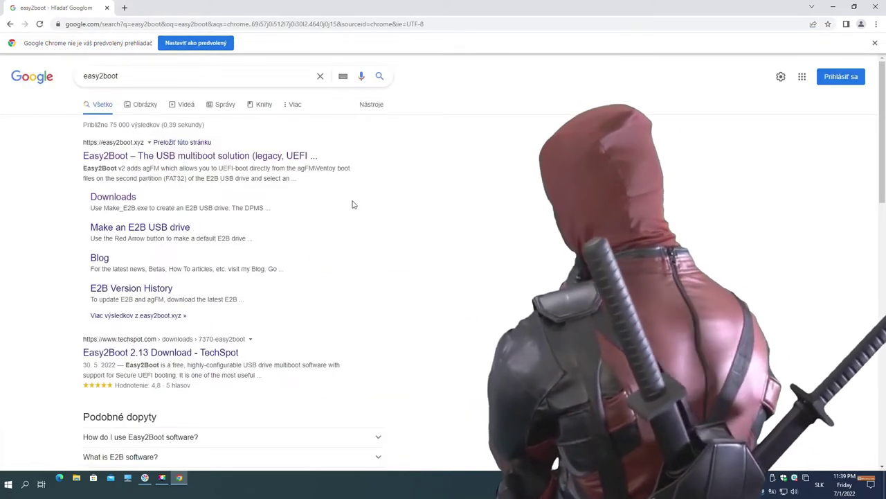
{"action": "left_click", "coordinate": [208, 155]}
{"action": "scroll", "coordinate": [236, 226], "scroll_direction": "down", "scroll_amount": 5}
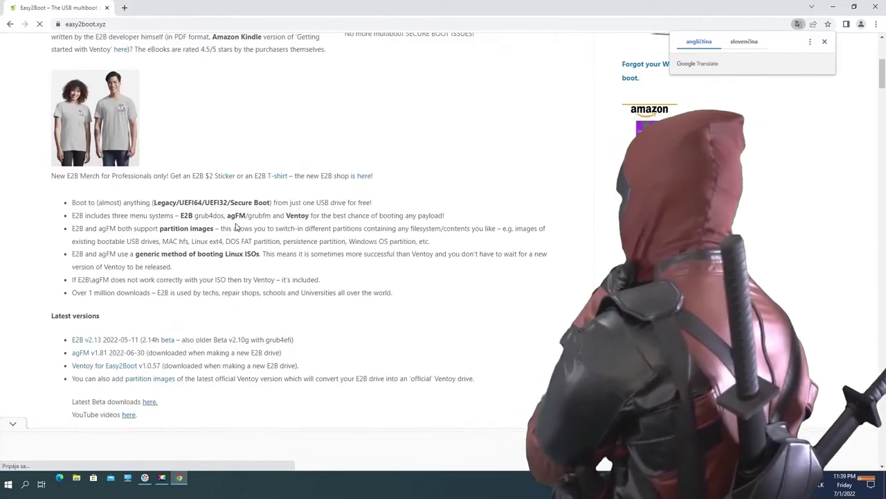
{"action": "scroll", "coordinate": [236, 227], "scroll_direction": "down", "scroll_amount": 1}
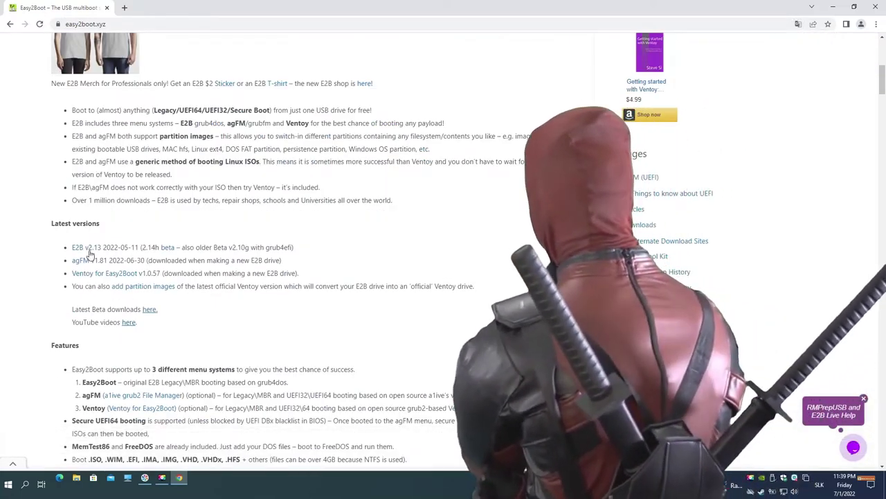
{"action": "left_click", "coordinate": [81, 248]}
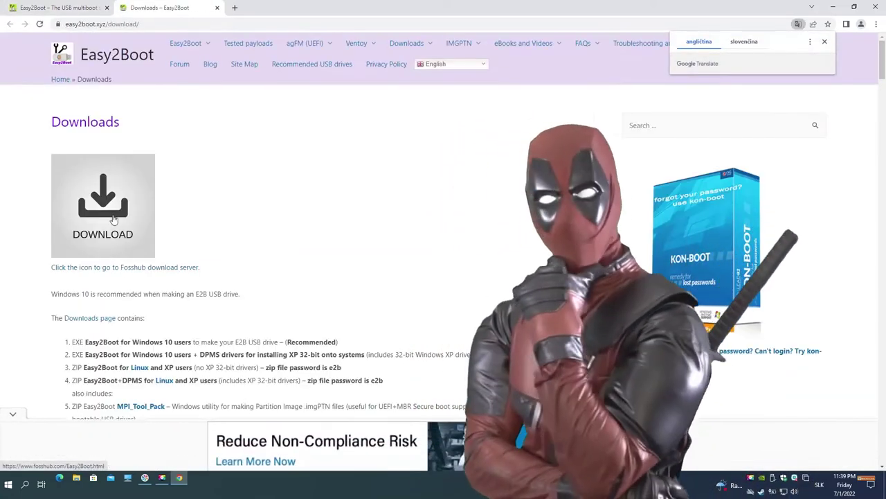
{"action": "left_click", "coordinate": [118, 204]}
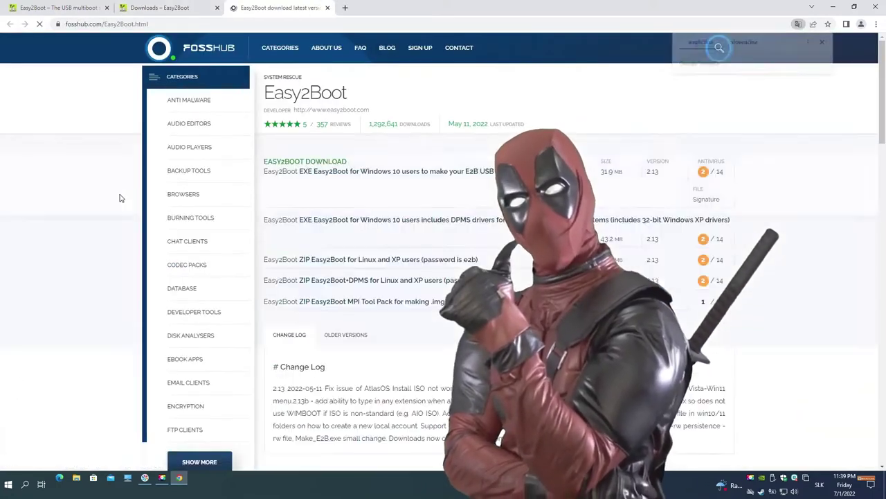
Download Easy2Boot_v2.13.exe and the Easy2Boot MPI Tool Pack zip from FossHub.
{"action": "scroll", "coordinate": [198, 240], "scroll_direction": "down", "scroll_amount": 1}
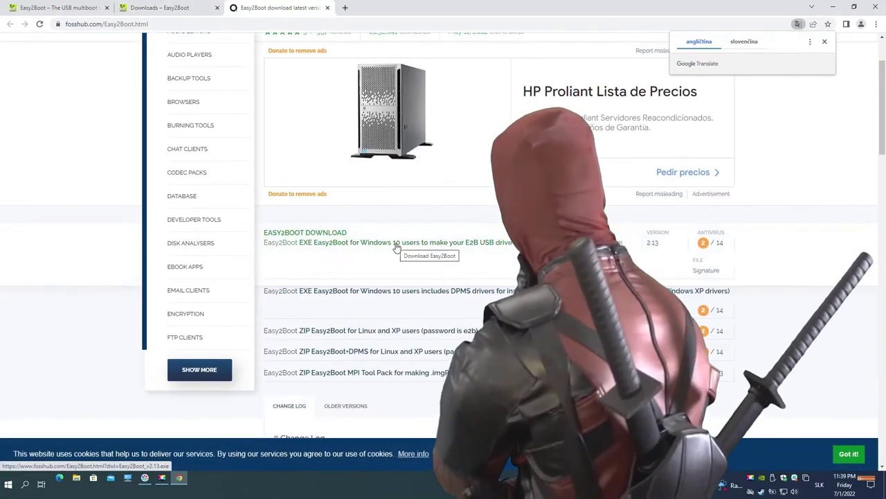
{"action": "left_click", "coordinate": [396, 247]}
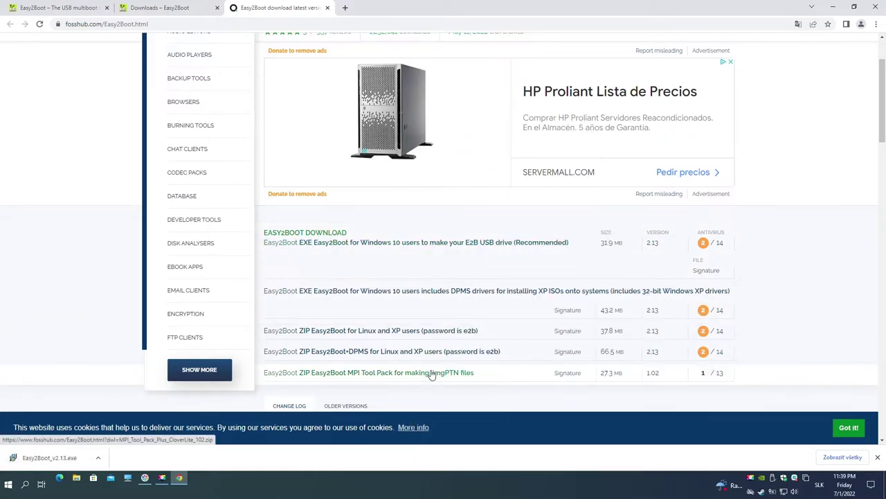
{"action": "left_click", "coordinate": [430, 374]}
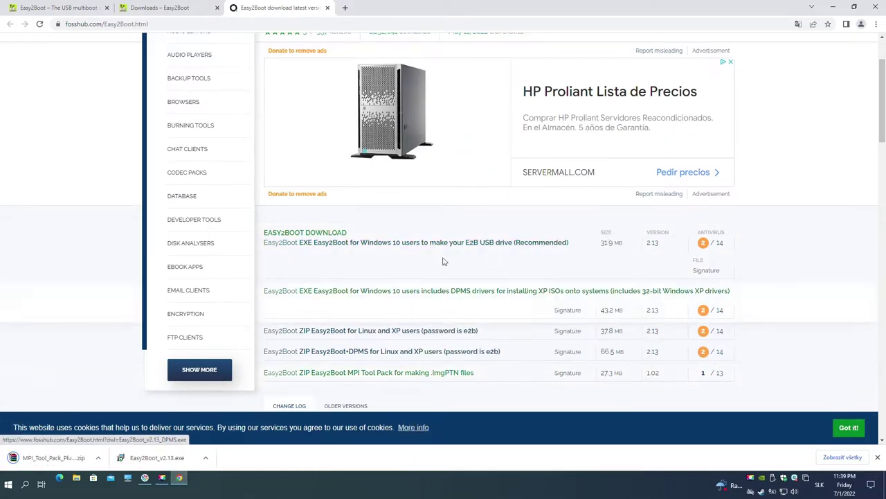
{"action": "left_click", "coordinate": [345, 7]}
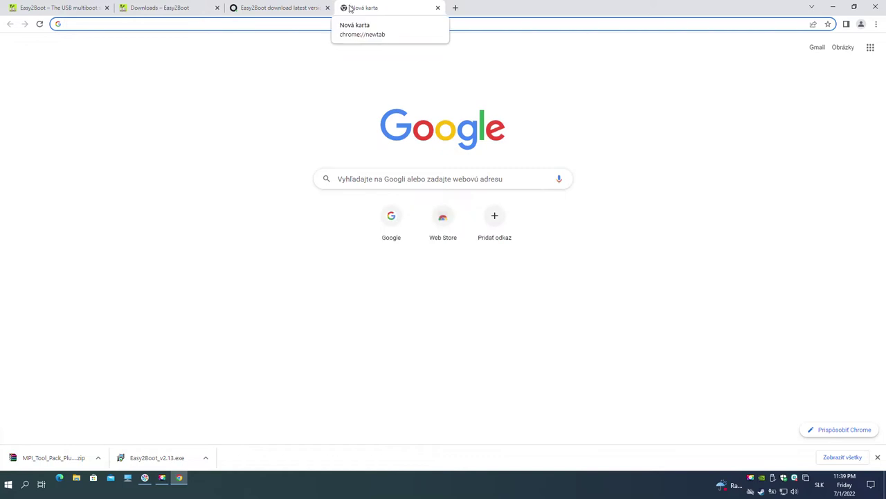
Search Google for ventoy and open the official ventoy.net site.
{"action": "type", "text": "ventoy"}
{"action": "key", "text": "Return"}
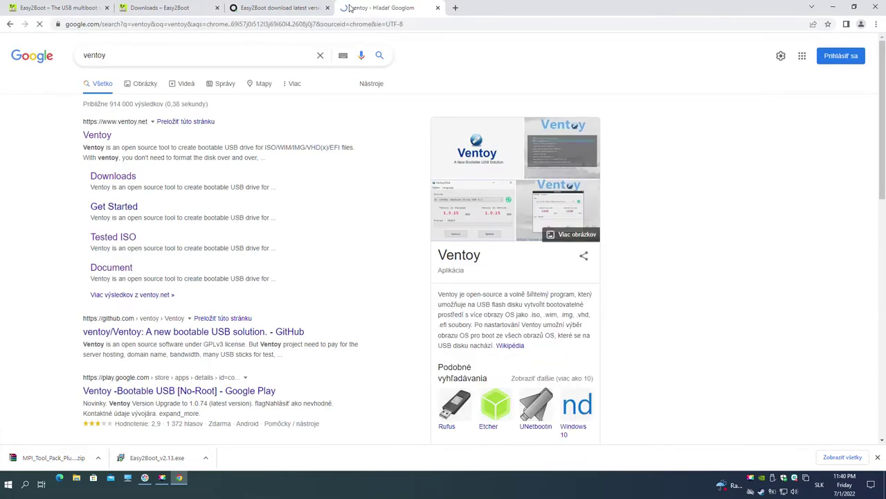
{"action": "left_click", "coordinate": [104, 137]}
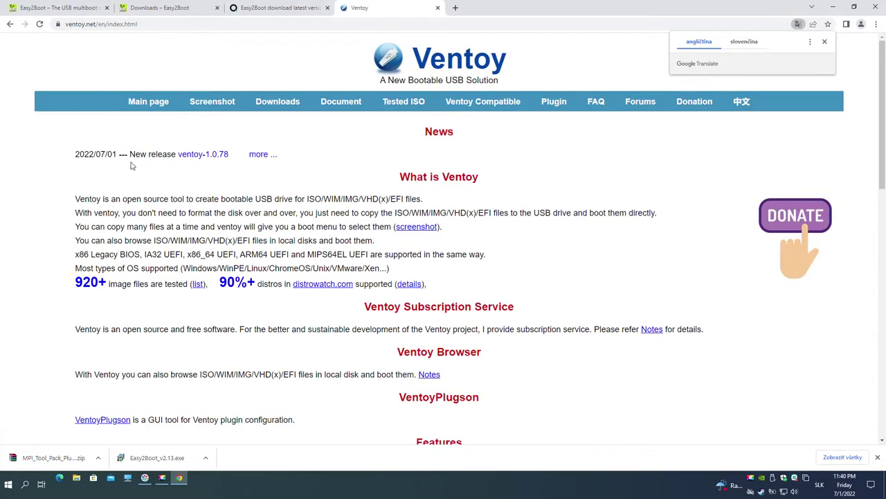
{"action": "scroll", "coordinate": [153, 193], "scroll_direction": "down", "scroll_amount": 10}
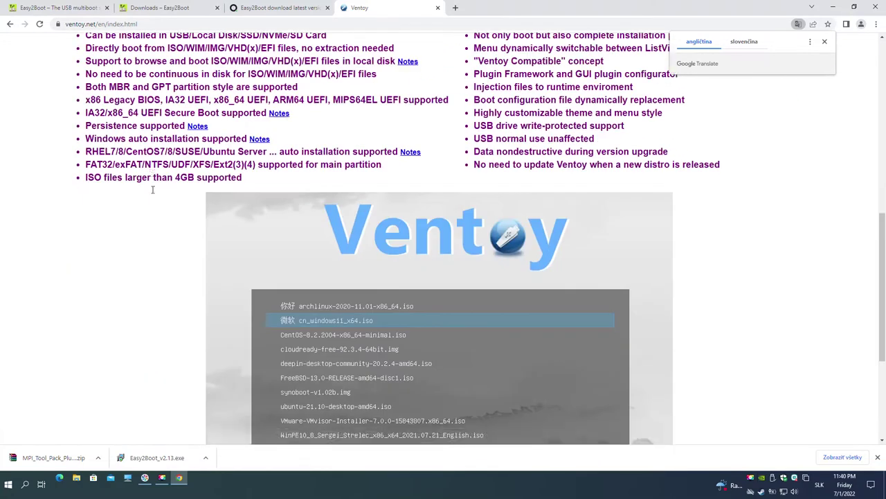
{"action": "scroll", "coordinate": [153, 193], "scroll_direction": "up", "scroll_amount": 10}
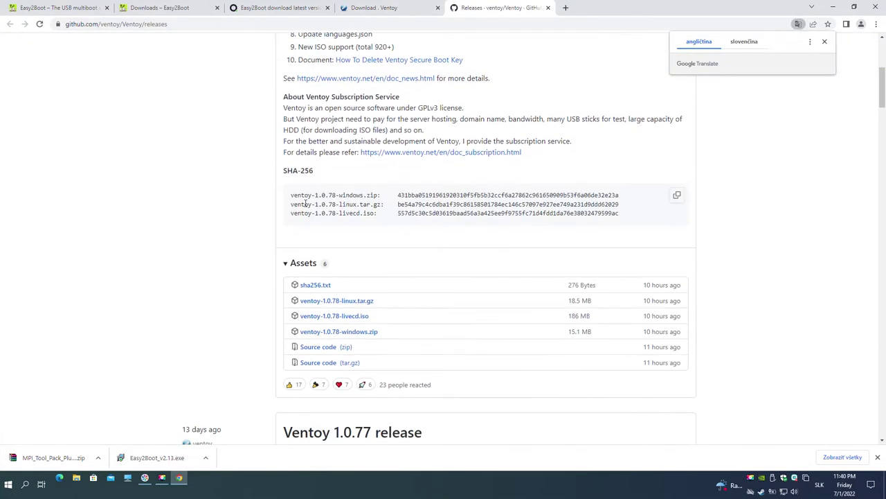
Download ventoy-1.0.78-windows.zip and keep it despite the safety warning.
{"action": "left_click", "coordinate": [346, 332]}
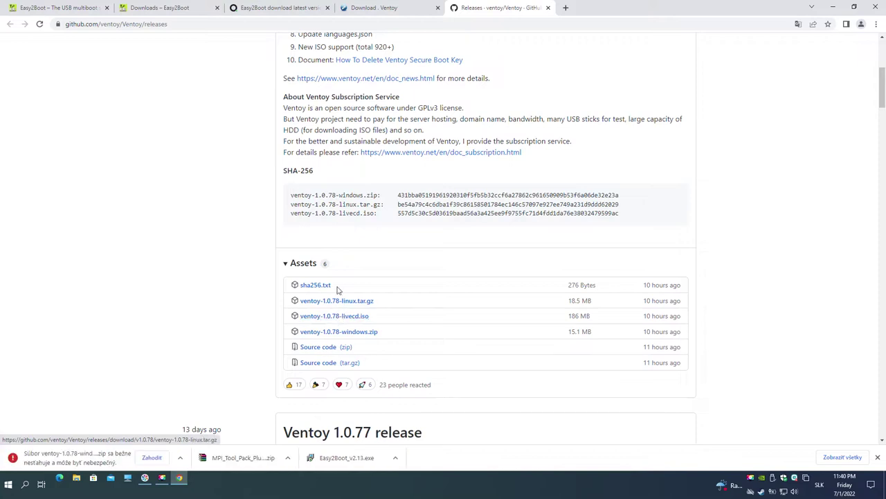
{"action": "left_click", "coordinate": [180, 457]}
{"action": "left_click", "coordinate": [196, 425]}
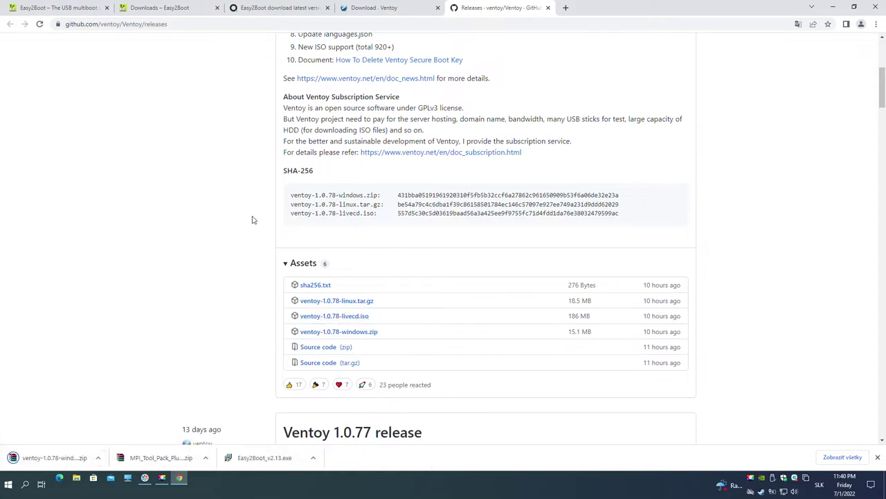
Search Google for 'ventoy persistence' in a new tab.
{"action": "left_click", "coordinate": [566, 9]}
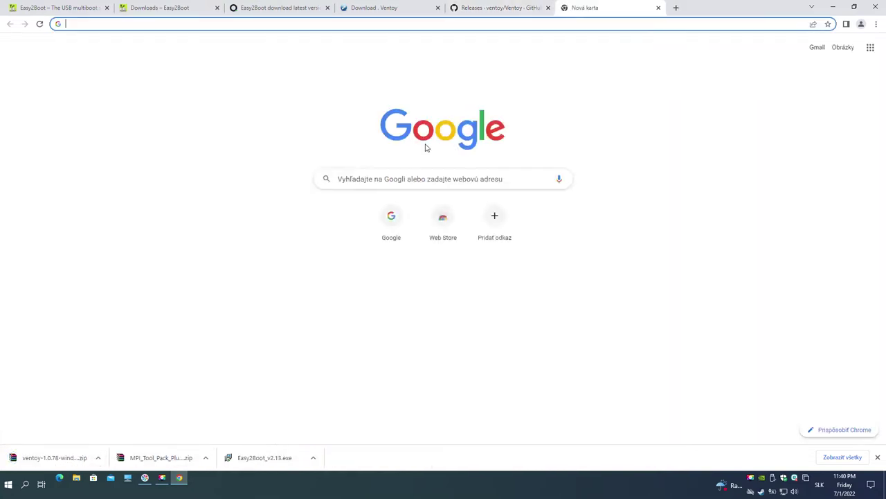
{"action": "type", "text": "vw"}
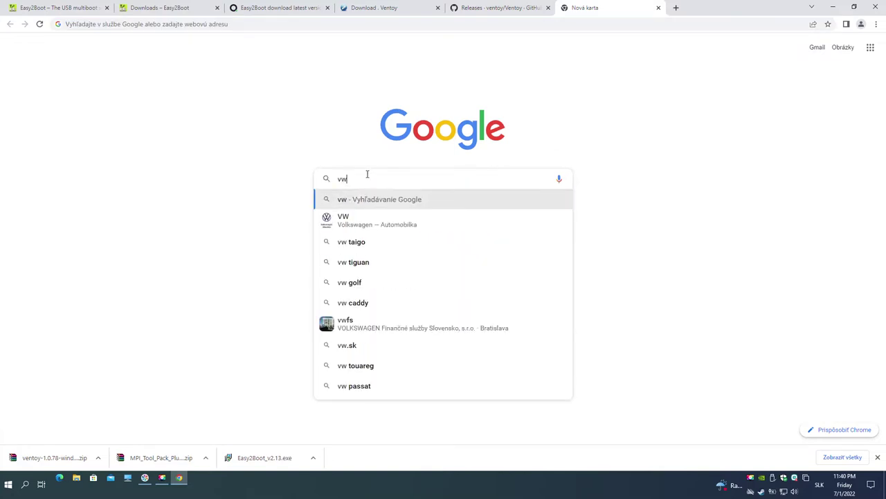
{"action": "key", "text": "BackSpace"}
{"action": "type", "text": "ent"}
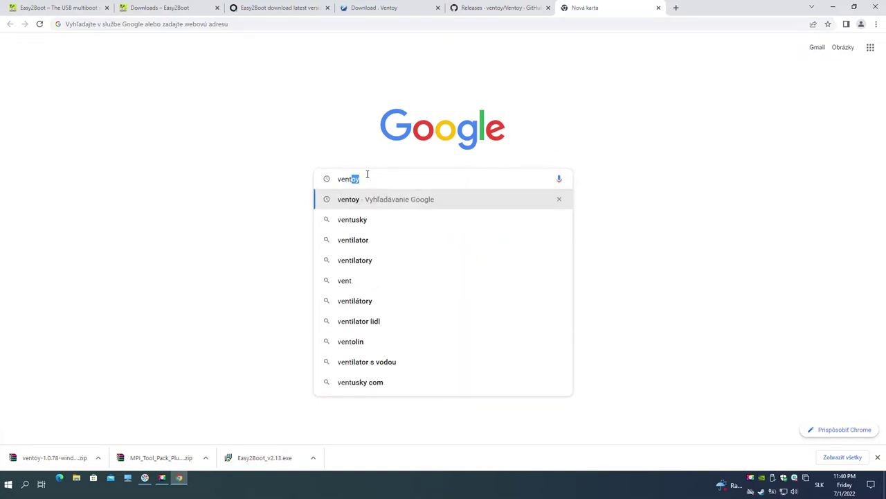
{"action": "type", "text": "oy pers"}
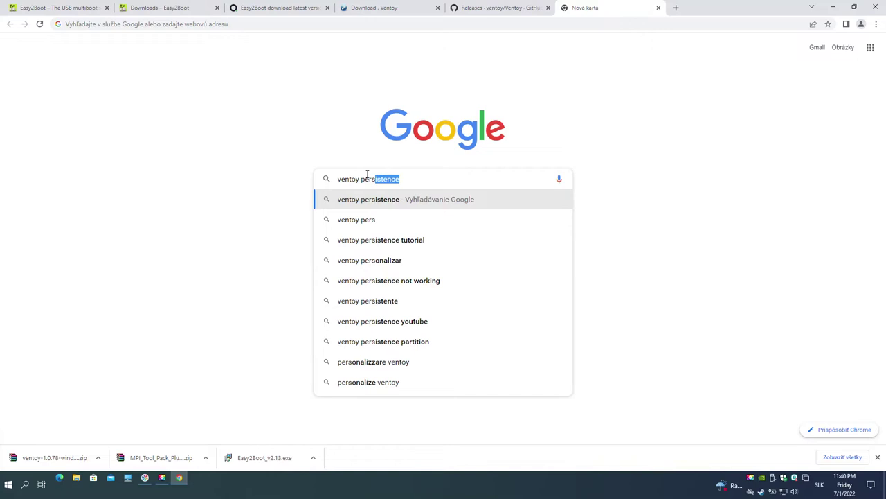
{"action": "key", "text": "Return"}
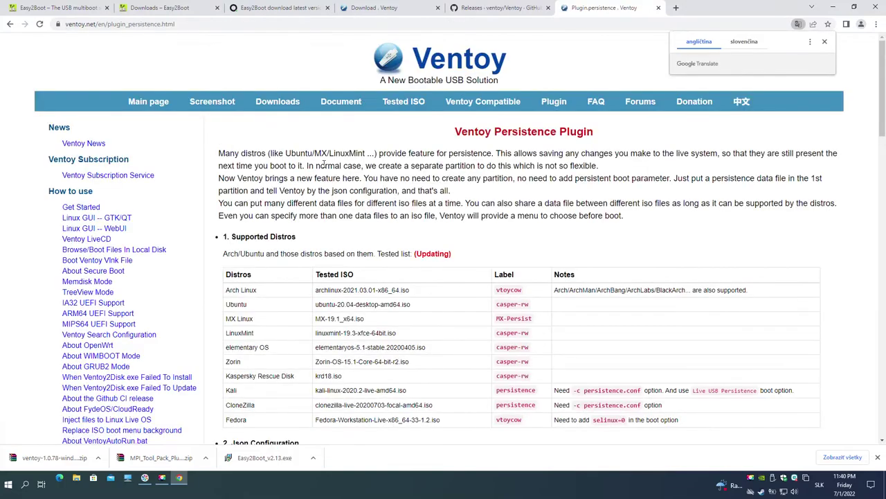
Download images.zip from the Ventoy persistence backend 5.0 release page.
{"action": "scroll", "coordinate": [321, 157], "scroll_direction": "down", "scroll_amount": 2}
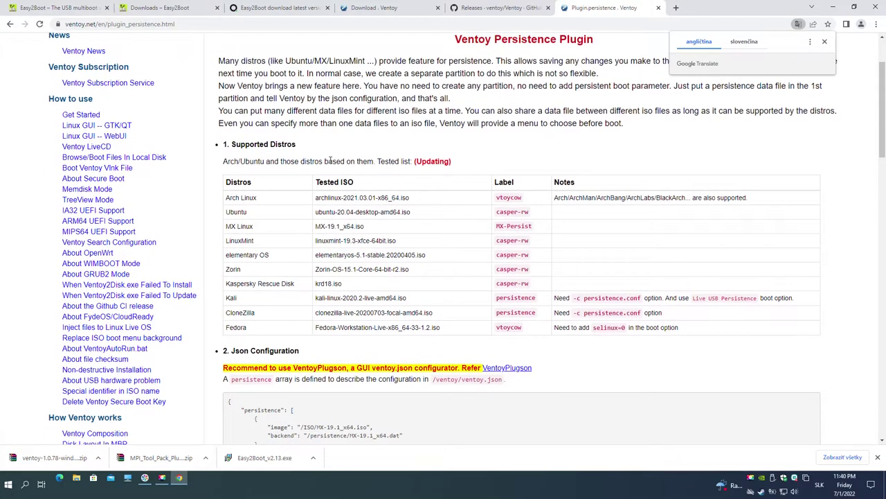
{"action": "scroll", "coordinate": [387, 184], "scroll_direction": "down", "scroll_amount": 10}
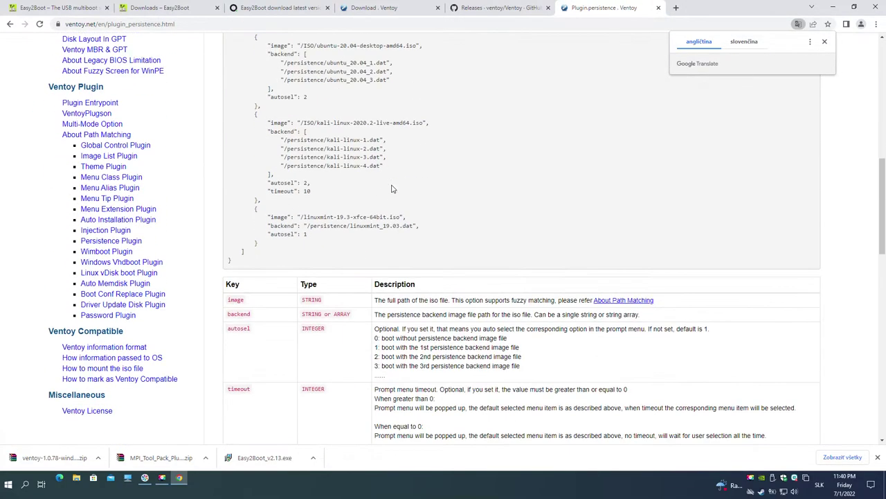
{"action": "scroll", "coordinate": [392, 188], "scroll_direction": "down", "scroll_amount": 5}
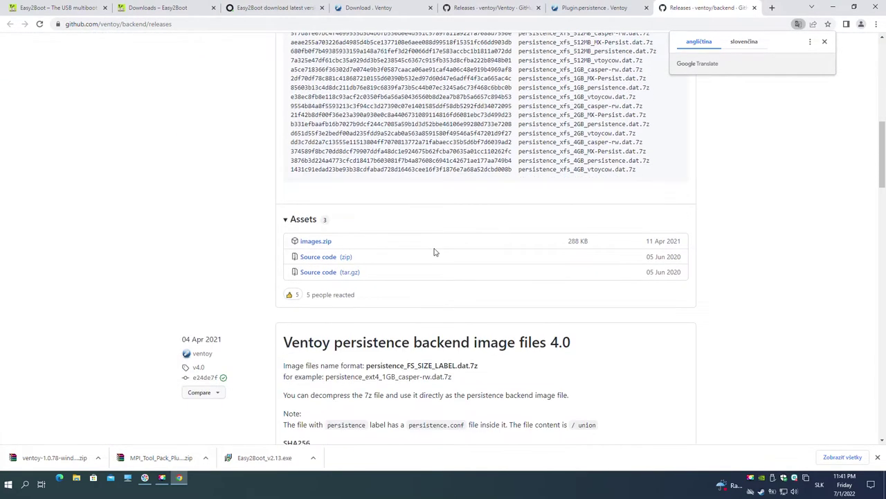
{"action": "left_click", "coordinate": [320, 243]}
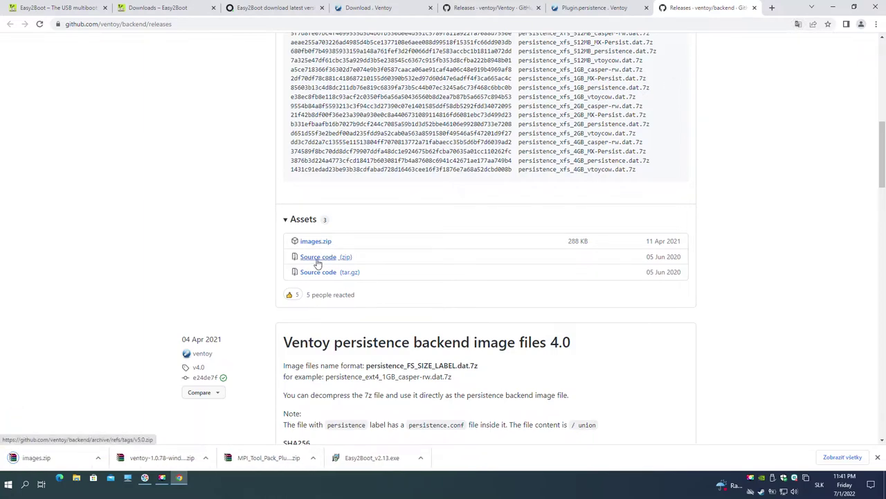
{"action": "scroll", "coordinate": [296, 265], "scroll_direction": "up", "scroll_amount": 12}
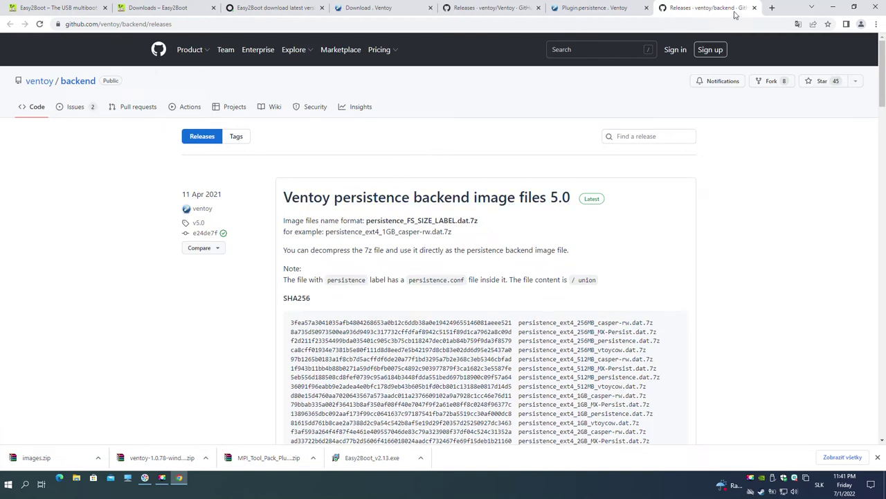
{"action": "left_click", "coordinate": [773, 8]}
Search 'virtual machine usb boot' and download the Portable x64 zip from GitHub releases.
{"action": "left_click", "coordinate": [437, 182]}
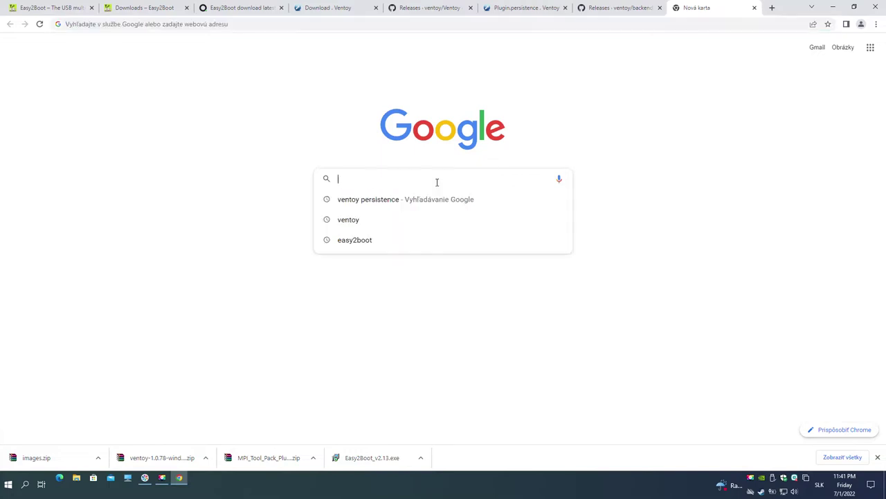
{"action": "type", "text": "vi"}
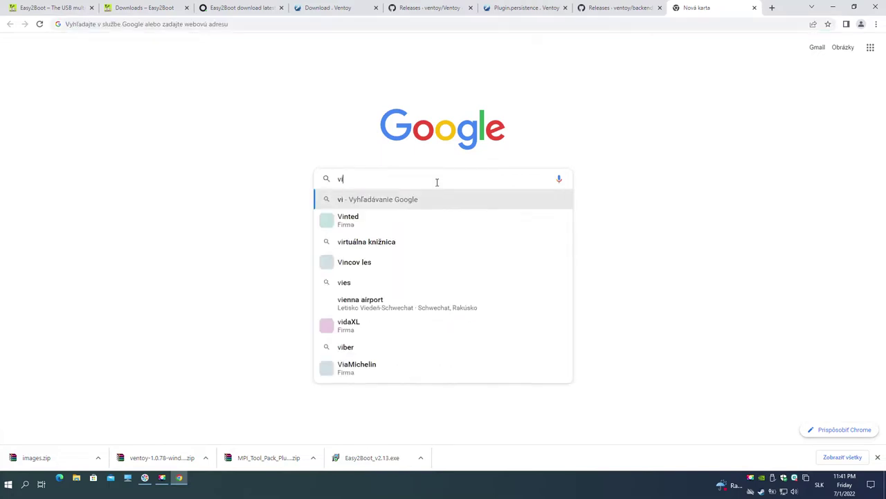
{"action": "type", "text": "rtual machine usb boot"}
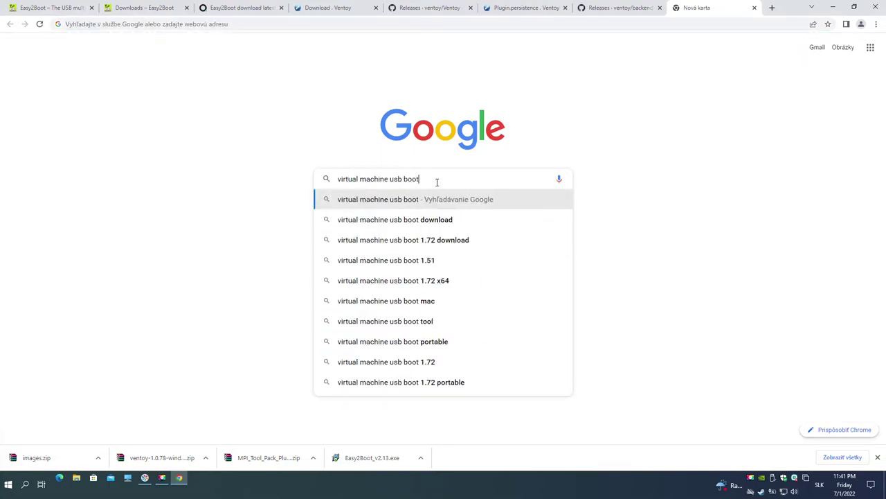
{"action": "key", "text": "Return"}
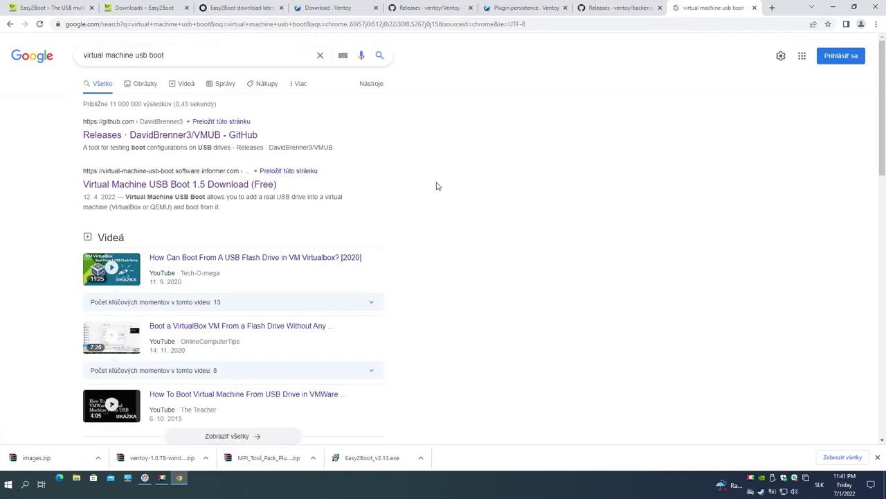
{"action": "left_click", "coordinate": [222, 135]}
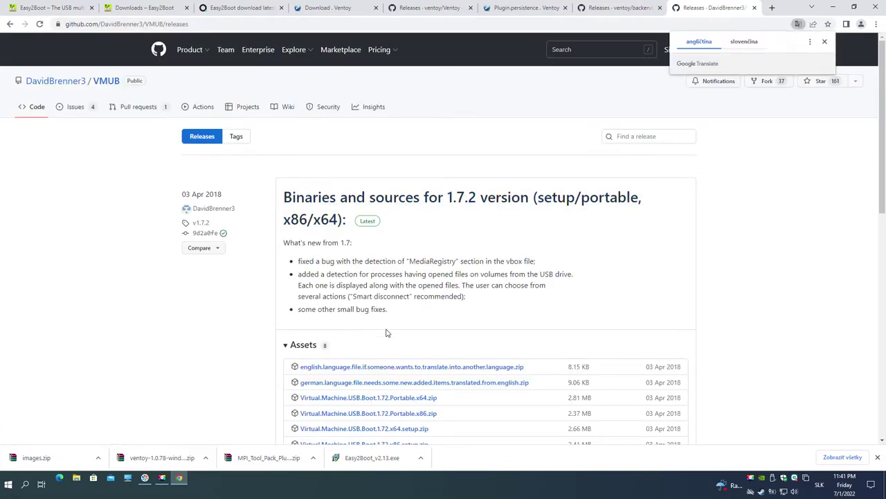
{"action": "left_click", "coordinate": [406, 397]}
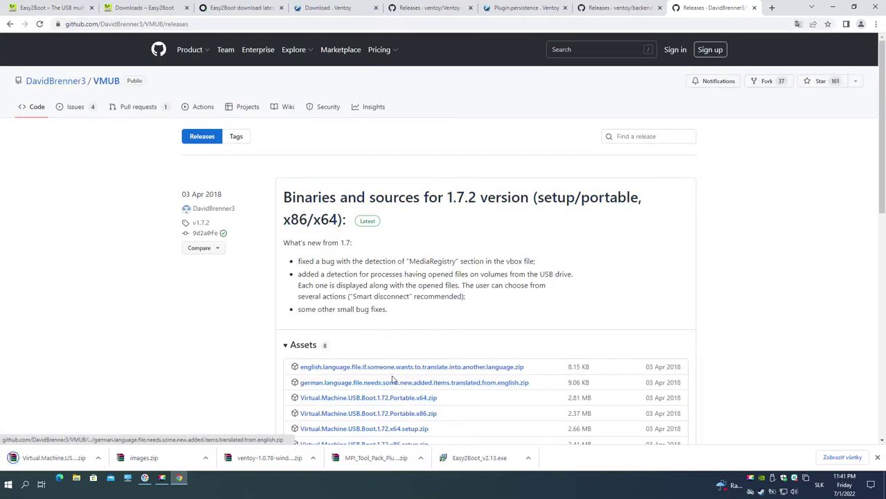
Search 'virtual box' and download the VirtualBox 6.1.34 installer for Windows hosts.
{"action": "left_click", "coordinate": [772, 8]}
{"action": "left_click", "coordinate": [425, 181]}
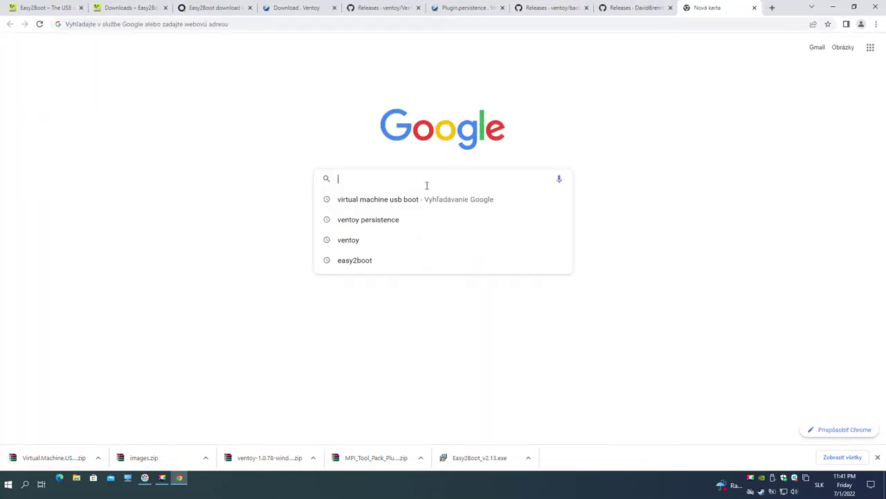
{"action": "type", "text": "virtual box"}
{"action": "key", "text": "Return"}
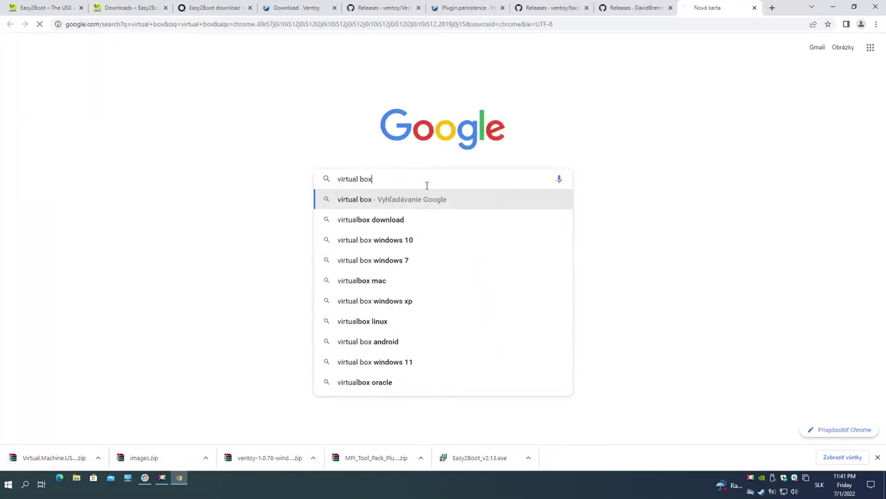
{"action": "left_click", "coordinate": [156, 138]}
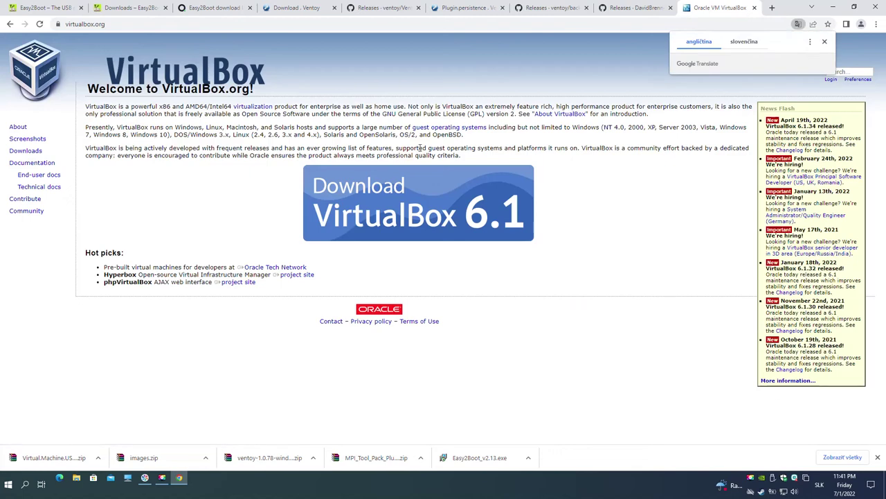
{"action": "left_click", "coordinate": [416, 200]}
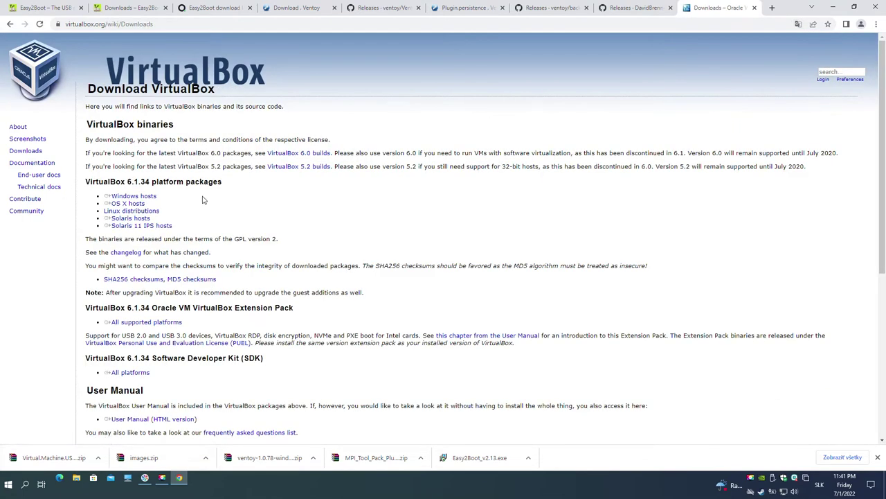
{"action": "left_click", "coordinate": [152, 196]}
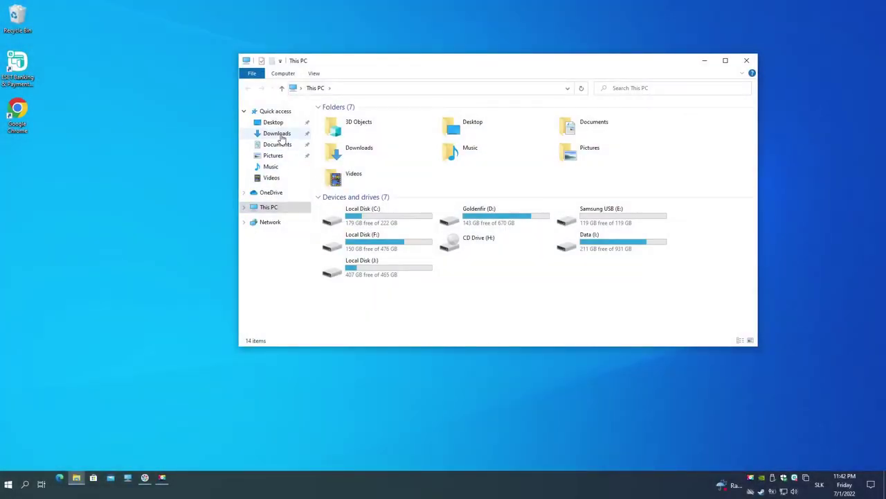
Launch the VirtualBox 6.1.34 installer from Downloads and accept the default features and shortcuts.
{"action": "left_click", "coordinate": [281, 135]}
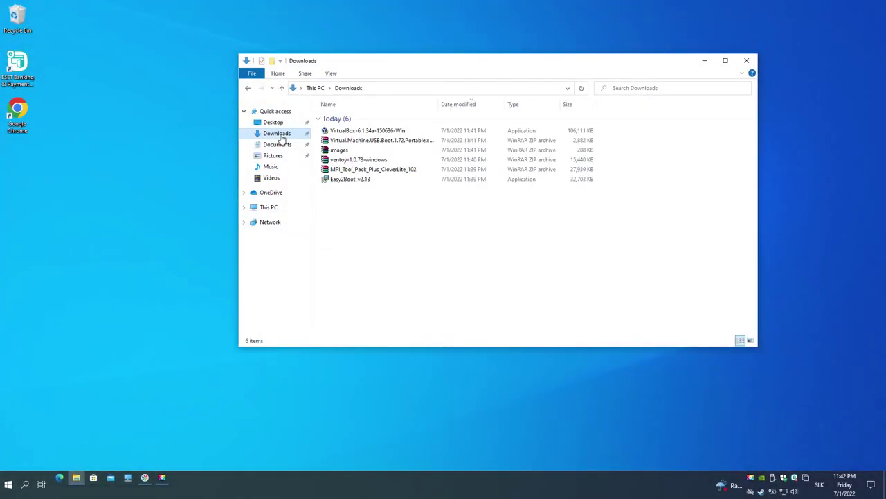
{"action": "double_click", "coordinate": [382, 132]}
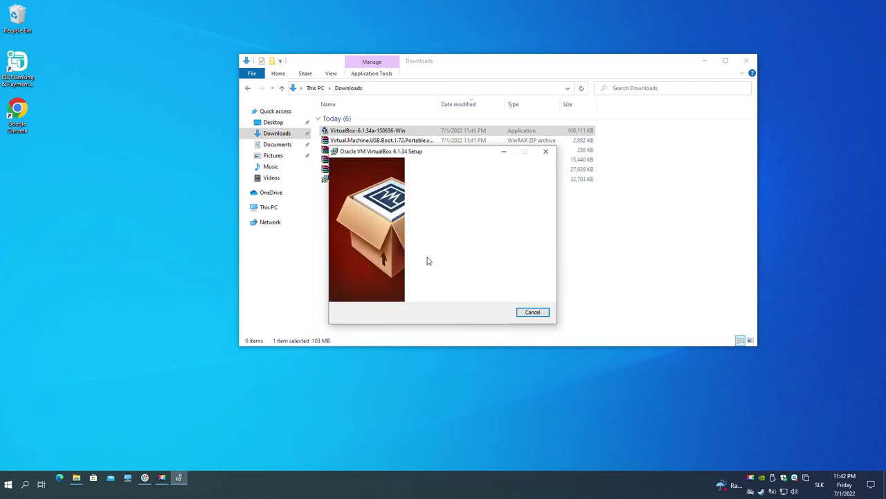
{"action": "left_click", "coordinate": [490, 312]}
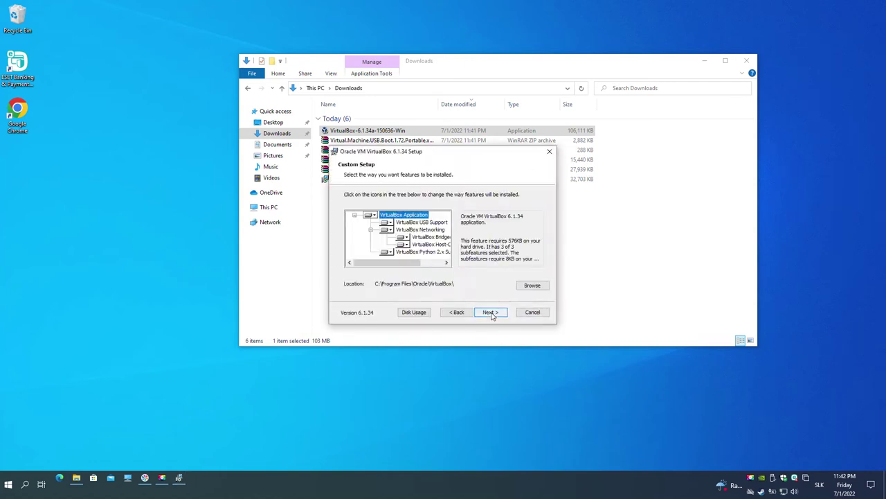
{"action": "left_click", "coordinate": [491, 313]}
{"action": "left_click", "coordinate": [490, 313]}
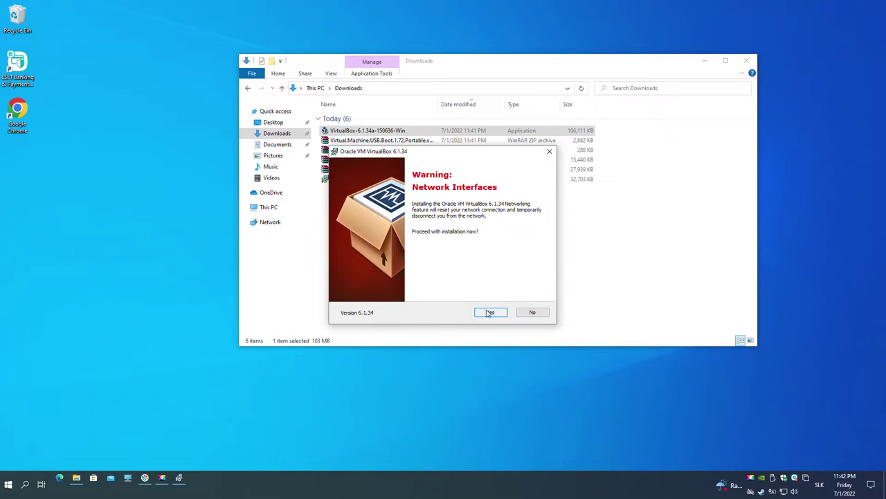
Cancel the VirtualBox installation and close the interrupted setup wizard.
{"action": "left_click", "coordinate": [550, 151]}
{"action": "left_click", "coordinate": [428, 255]}
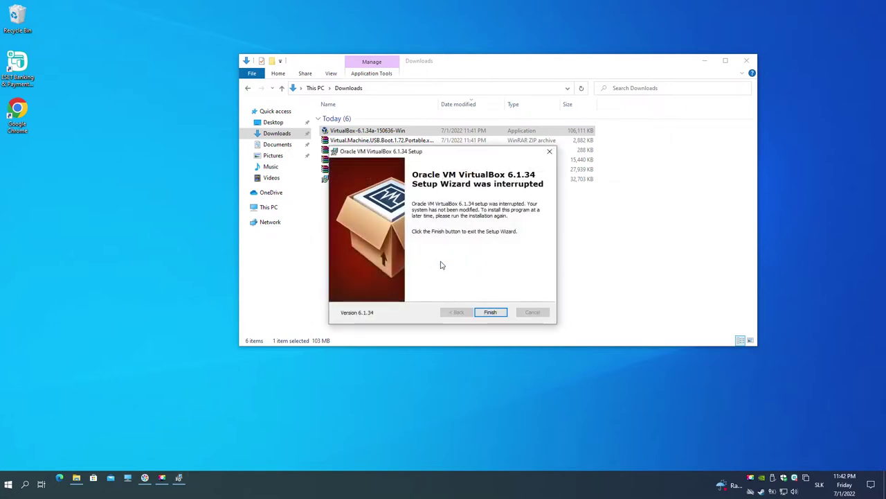
{"action": "left_click", "coordinate": [489, 311]}
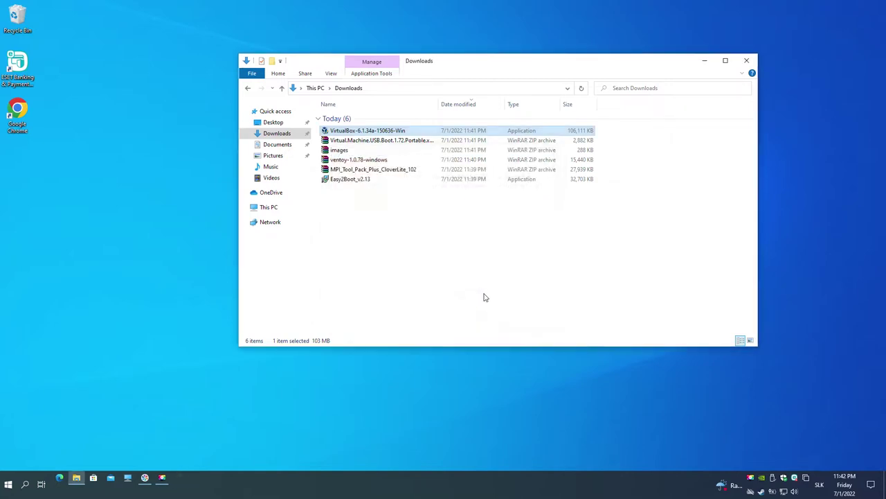
Extract Easy2Boot_v2.13 to the proposed desktop folder and open that folder.
{"action": "double_click", "coordinate": [369, 181]}
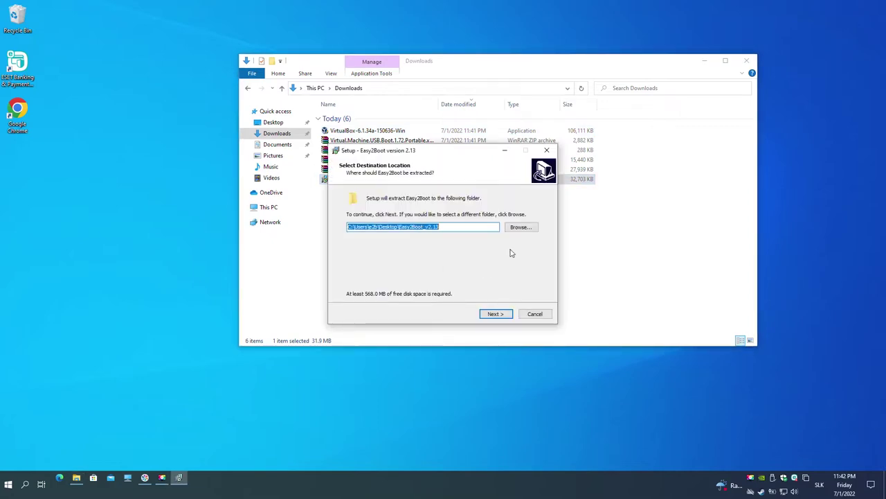
{"action": "left_click", "coordinate": [494, 313]}
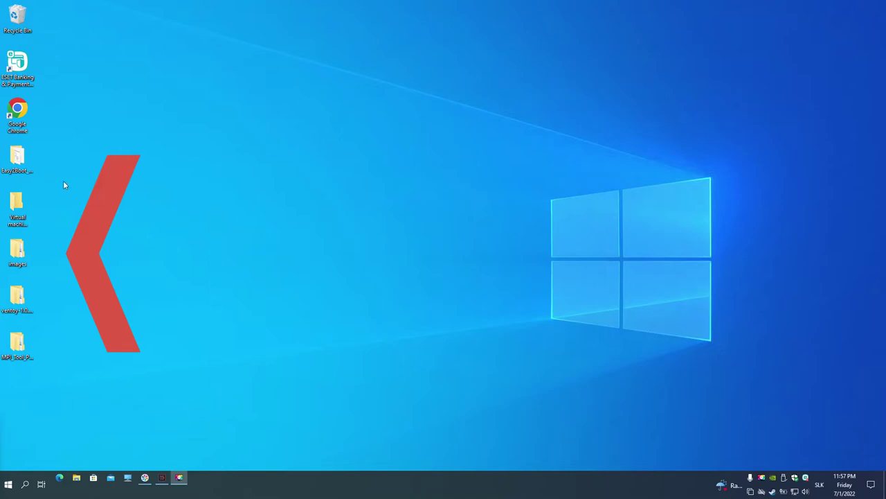
{"action": "double_click", "coordinate": [17, 158]}
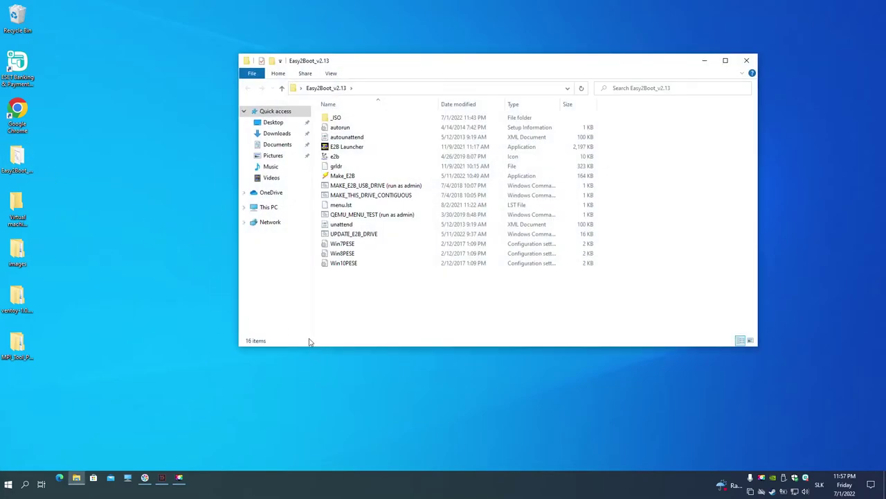
Pause ESET antivirus protection until the next reboot.
{"action": "right_click", "coordinate": [806, 477]}
{"action": "left_click", "coordinate": [800, 345]}
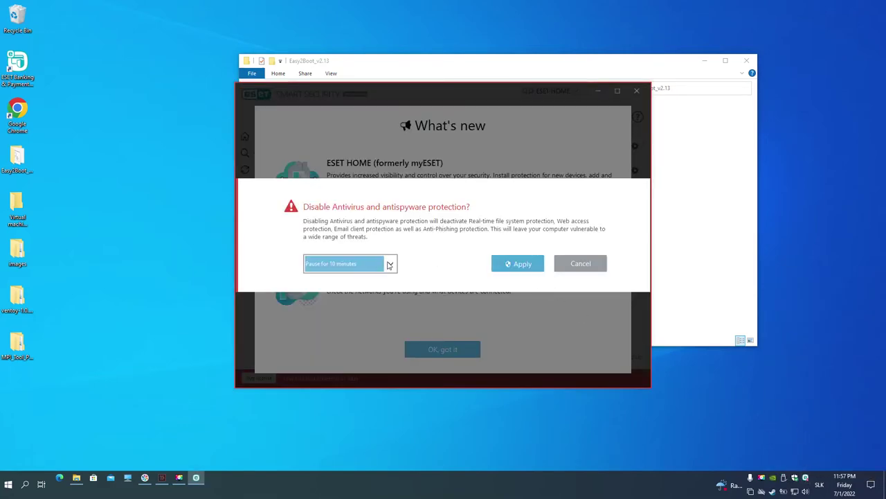
{"action": "left_click", "coordinate": [388, 263]}
{"action": "left_click", "coordinate": [336, 323]}
{"action": "left_click", "coordinate": [524, 267]}
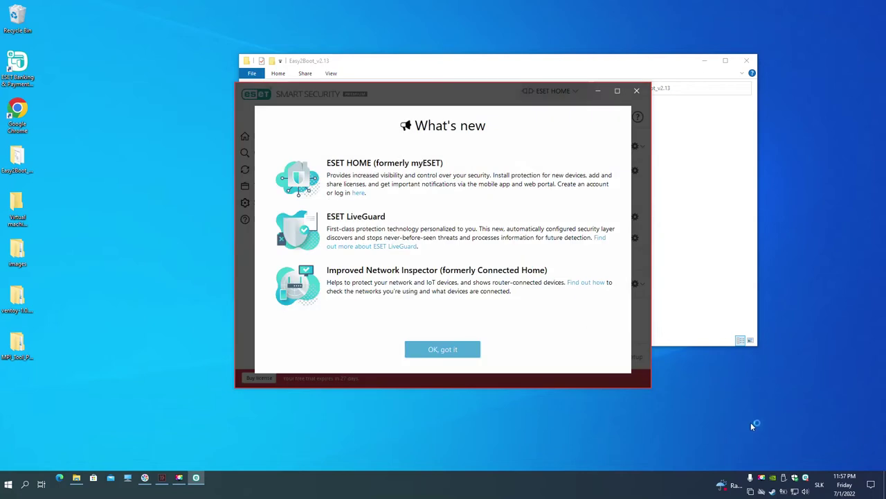
{"action": "left_click", "coordinate": [457, 352]}
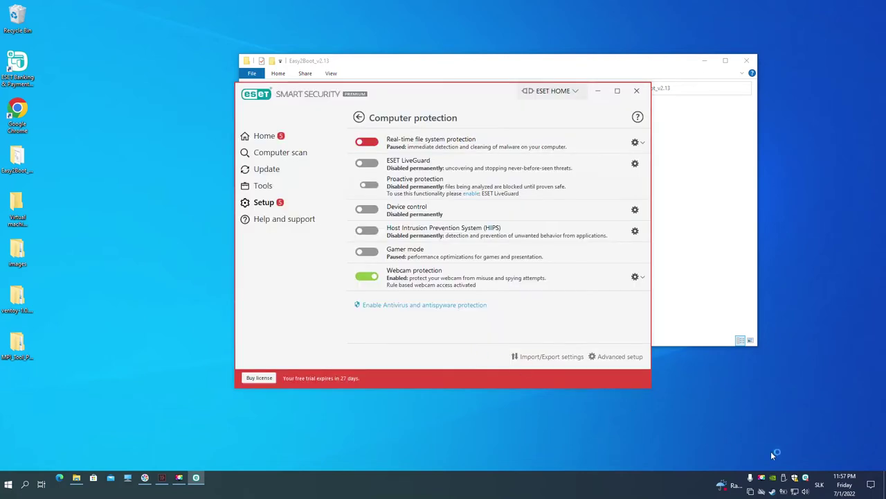
Pause the ESET firewall to allow all traffic and close ESET.
{"action": "right_click", "coordinate": [806, 477]}
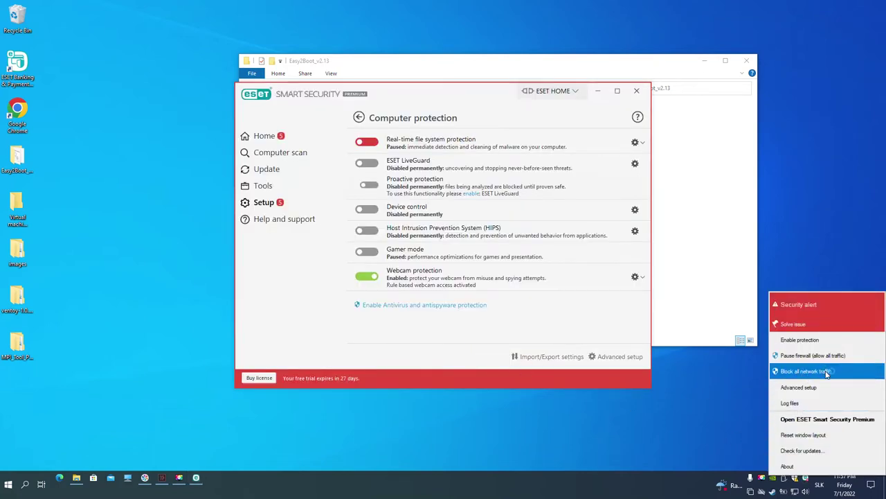
{"action": "left_click", "coordinate": [825, 356]}
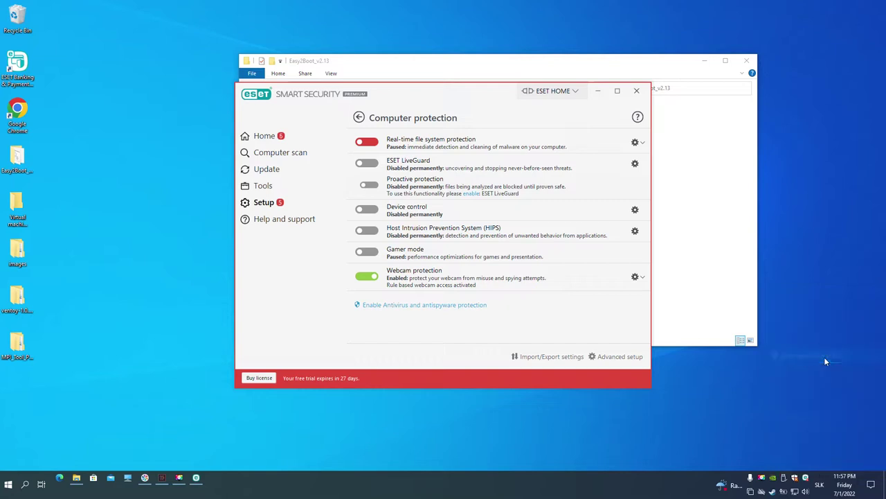
{"action": "left_click", "coordinate": [637, 91]}
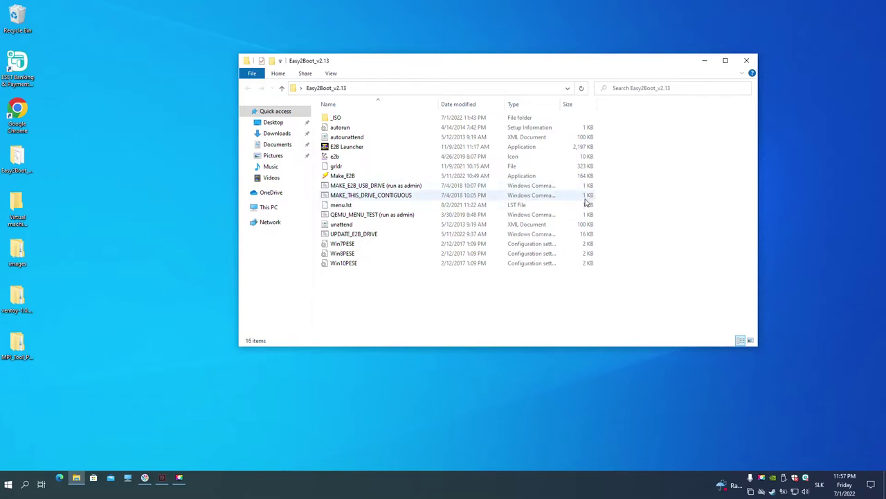
Run Make_E2B as administrator with the 119GB Samsung drive E: and start Make_E2B_USB_Drive.cmd.
{"action": "left_click", "coordinate": [348, 176]}
{"action": "right_click", "coordinate": [348, 176]}
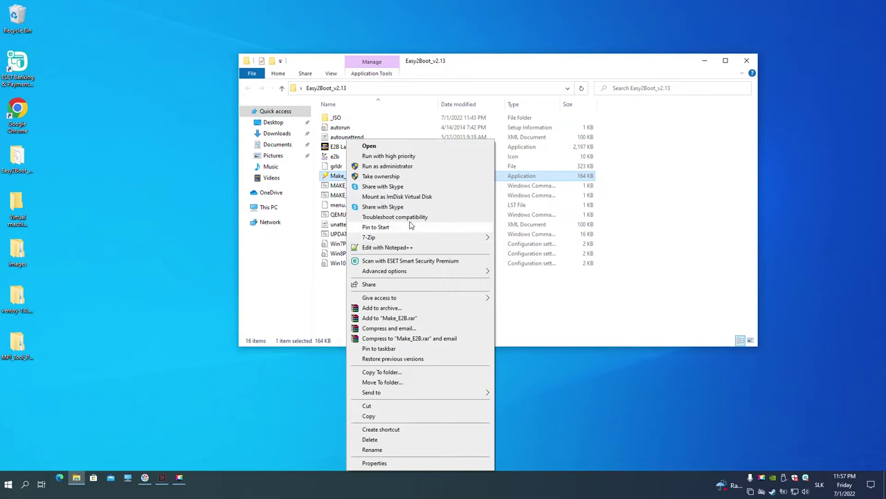
{"action": "left_click", "coordinate": [398, 168]}
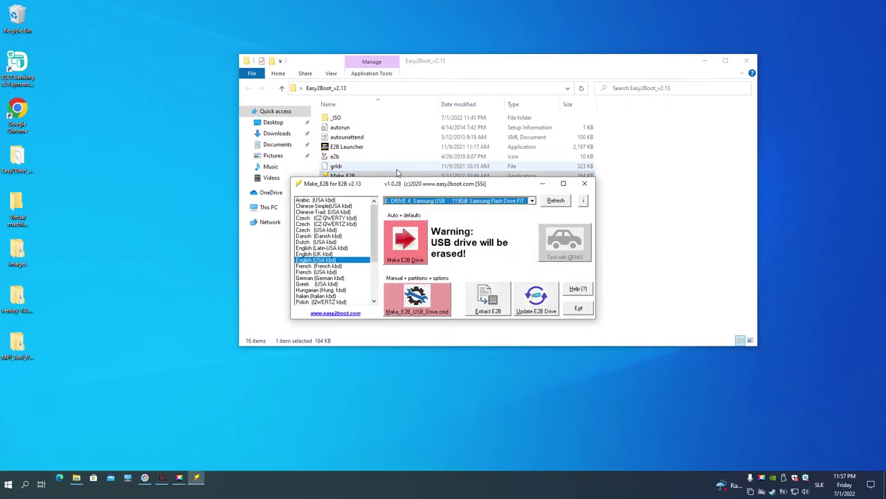
{"action": "left_click", "coordinate": [532, 201]}
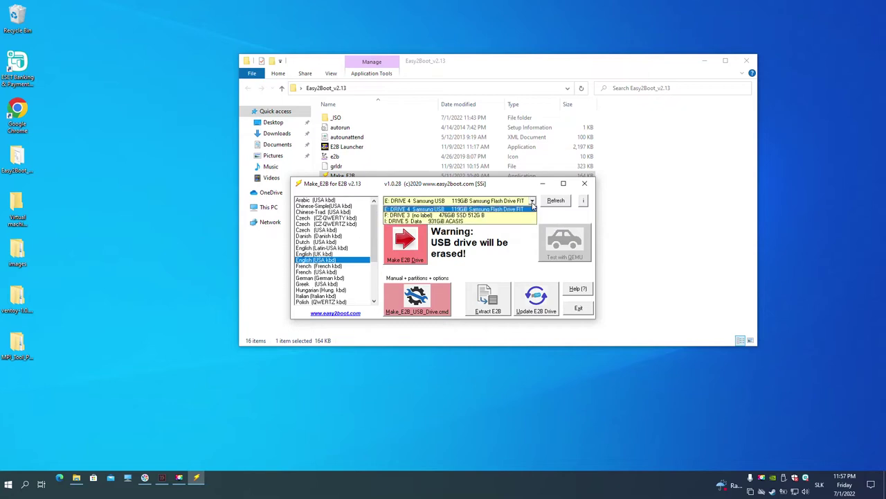
{"action": "left_click", "coordinate": [532, 205]}
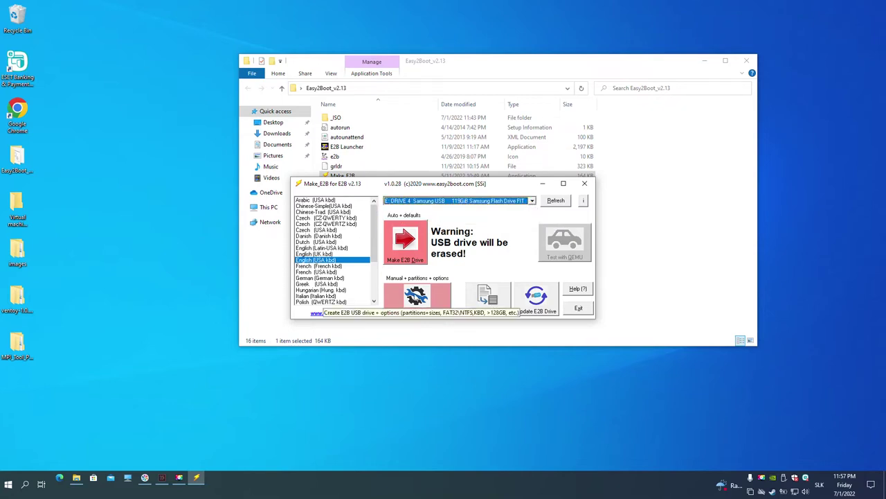
{"action": "left_click", "coordinate": [429, 300]}
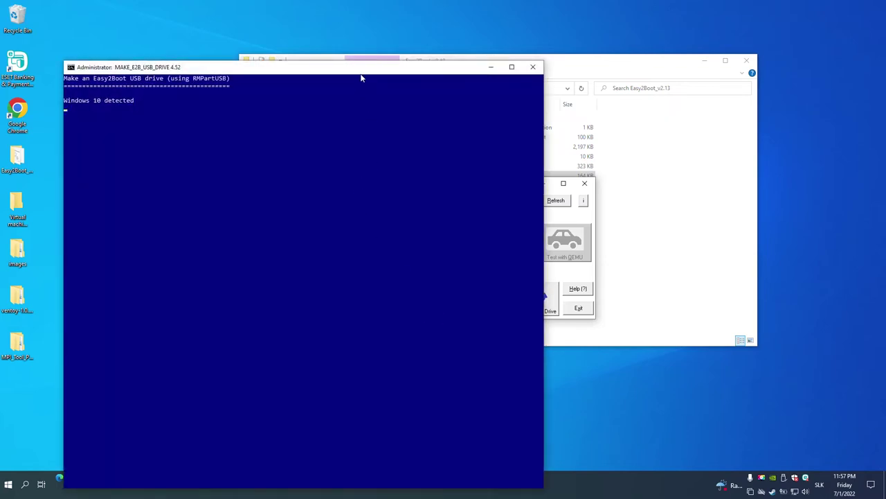
Select drive 4 in the console and confirm it will be formatted.
{"action": "left_click_drag", "start_coordinate": [363, 70], "coordinate": [402, 36]}
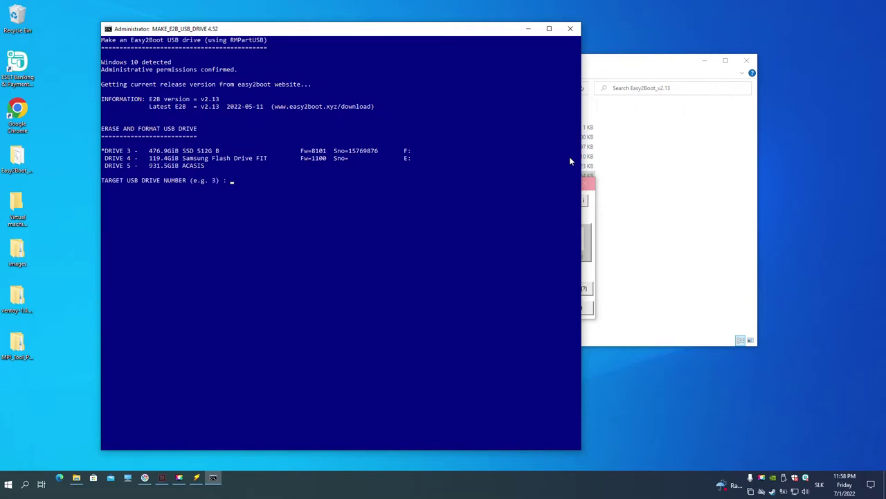
{"action": "type", "text": "4"}
{"action": "key", "text": "Return"}
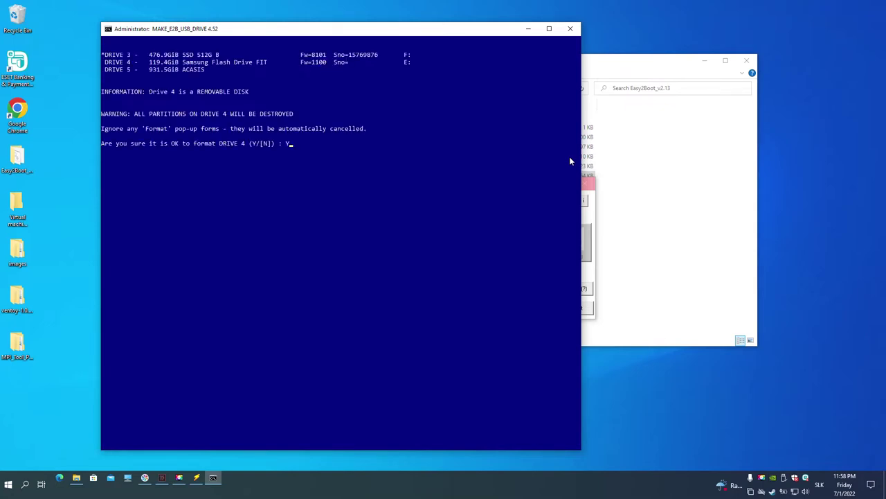
{"action": "type", "text": "Y"}
{"action": "key", "text": "Return"}
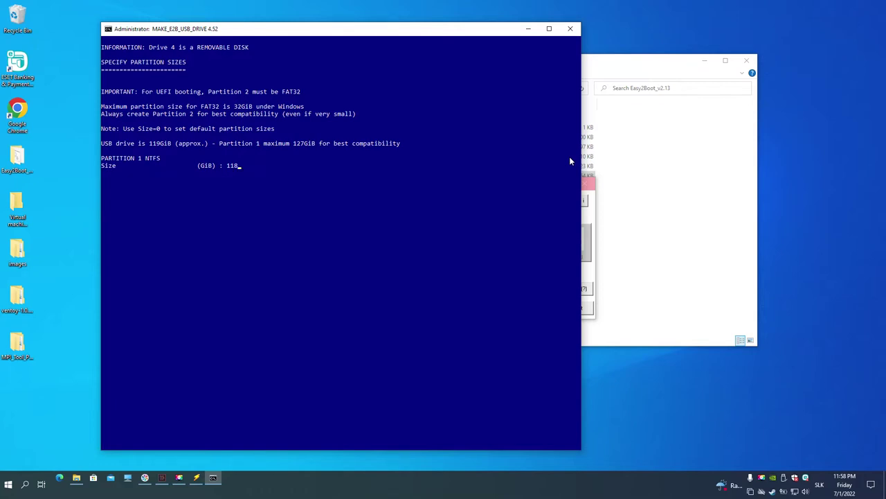
Partition it as 118 GiB NTFS plus 1 GiB FAT32 and confirm both RMPARTUSB warnings.
{"action": "key", "text": "Return"}
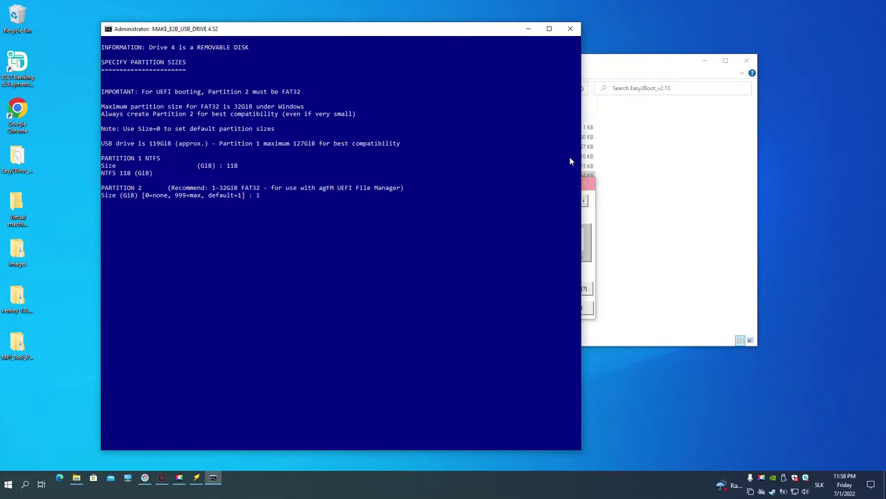
{"action": "key", "text": "Return"}
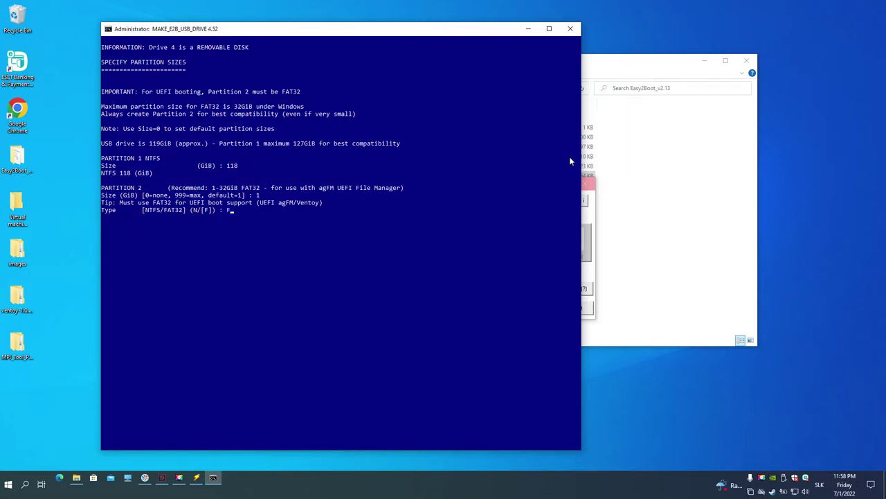
{"action": "key", "text": "Return"}
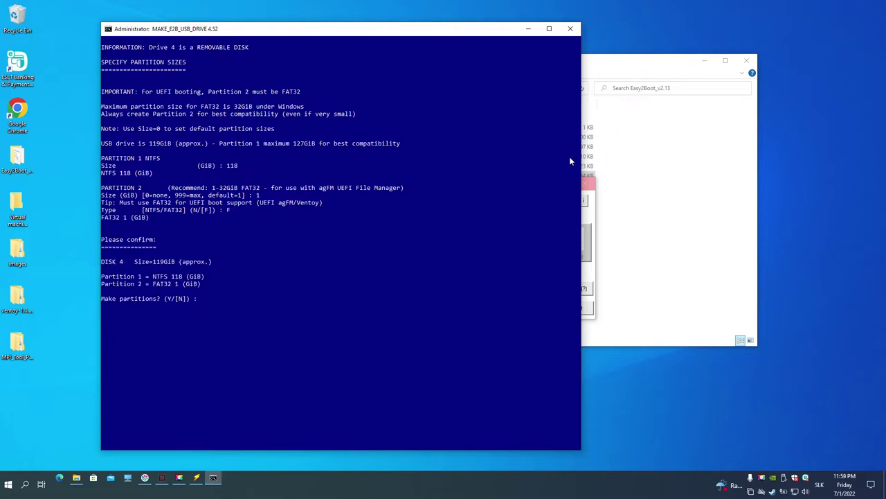
{"action": "type", "text": "Y"}
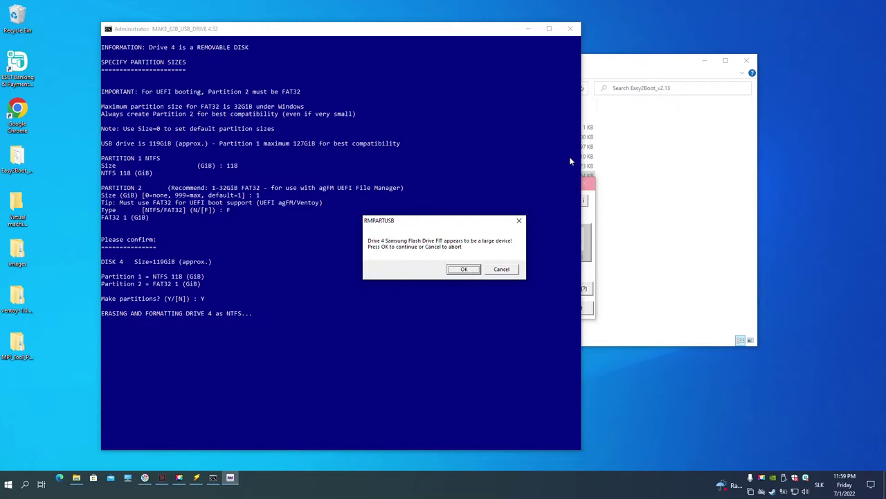
{"action": "left_click", "coordinate": [471, 270]}
{"action": "left_click", "coordinate": [439, 275]}
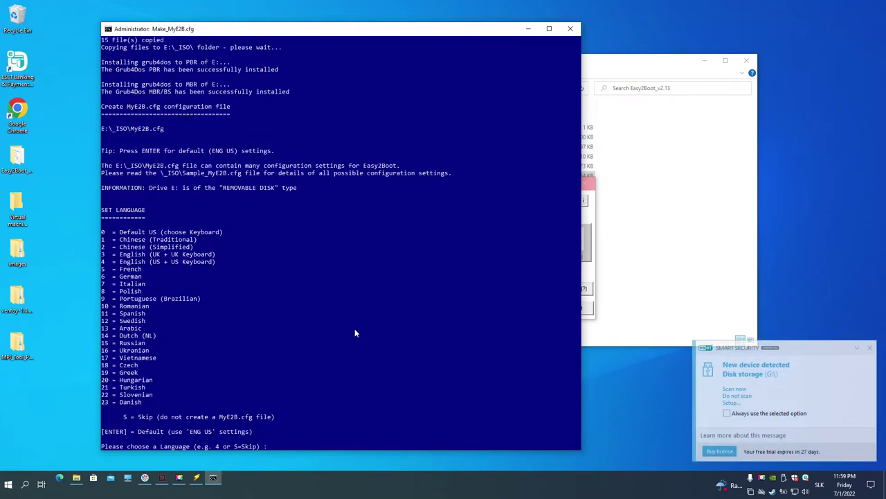
Write MyE2B.cfg with English/US keyboard, filename extensions shown and the rotating icon off.
{"action": "type", "text": "4"}
{"action": "key", "text": "Return"}
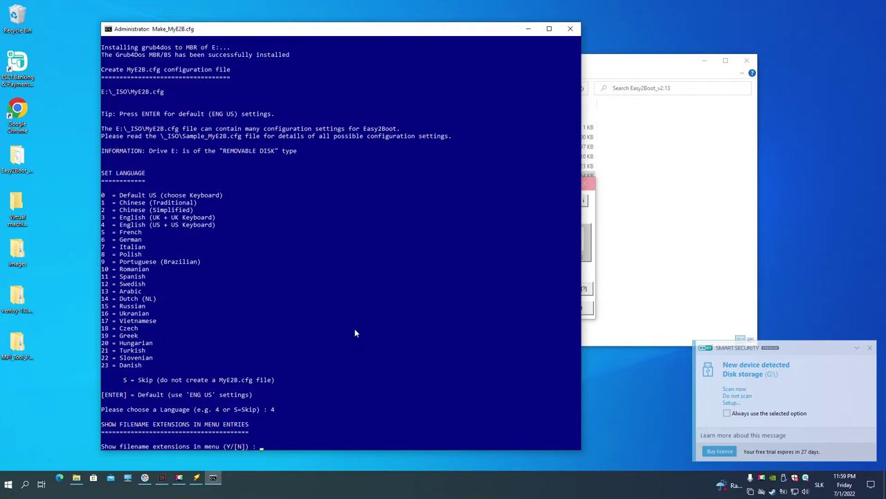
{"action": "type", "text": "Y"}
{"action": "key", "text": "Return"}
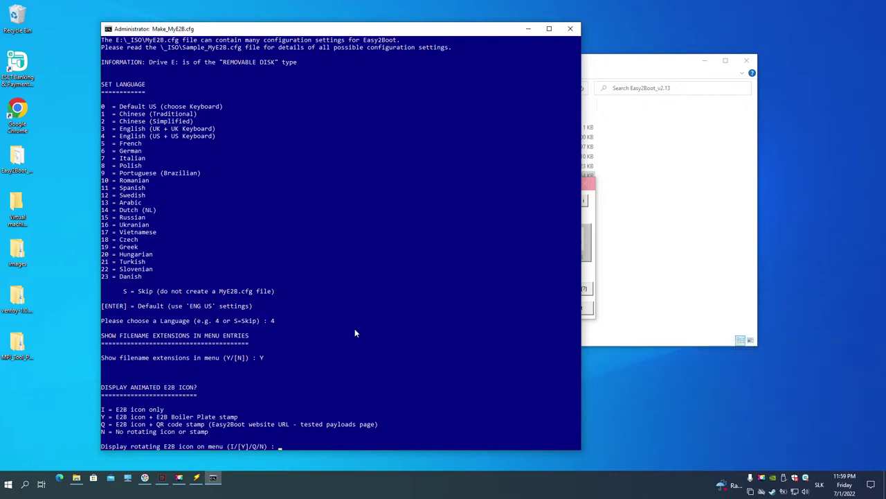
{"action": "type", "text": "N"}
{"action": "key", "text": "Return"}
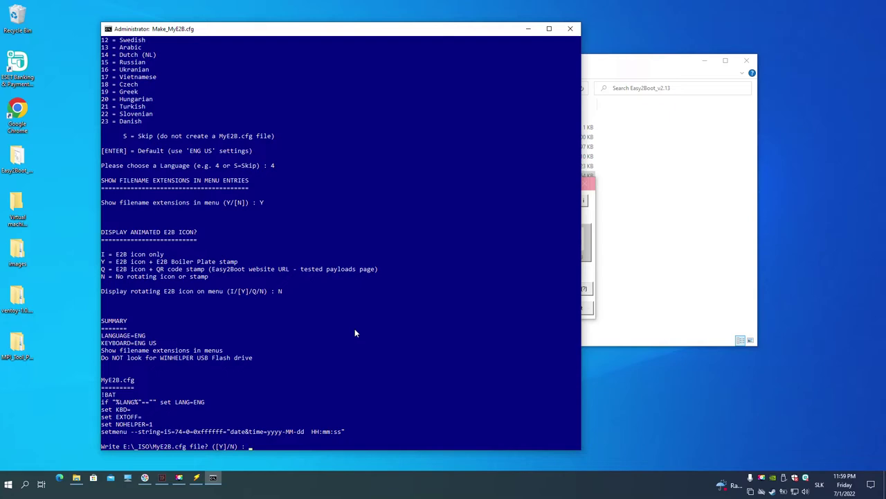
{"action": "type", "text": "Y"}
{"action": "key", "text": "Return"}
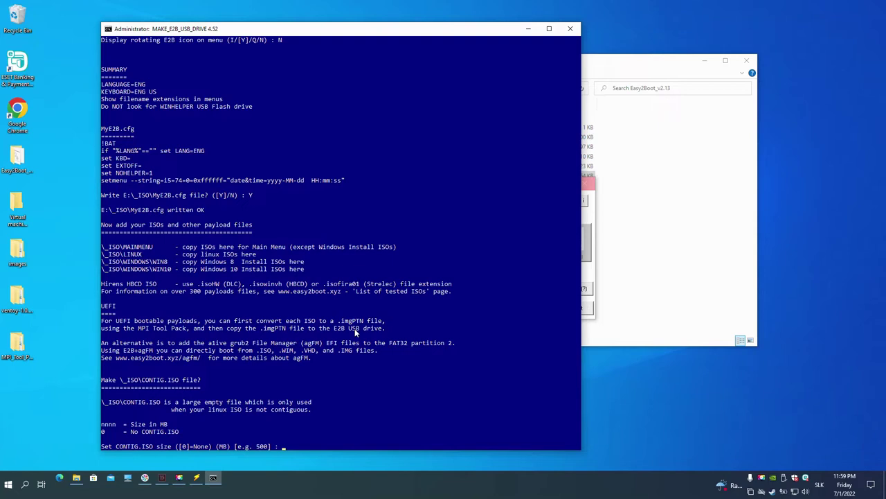
Create a 500 MB CONTIG.ISO, add agFM UEFI boot files, and download Ventoy for E2B.
{"action": "type", "text": "500"}
{"action": "key", "text": "Return"}
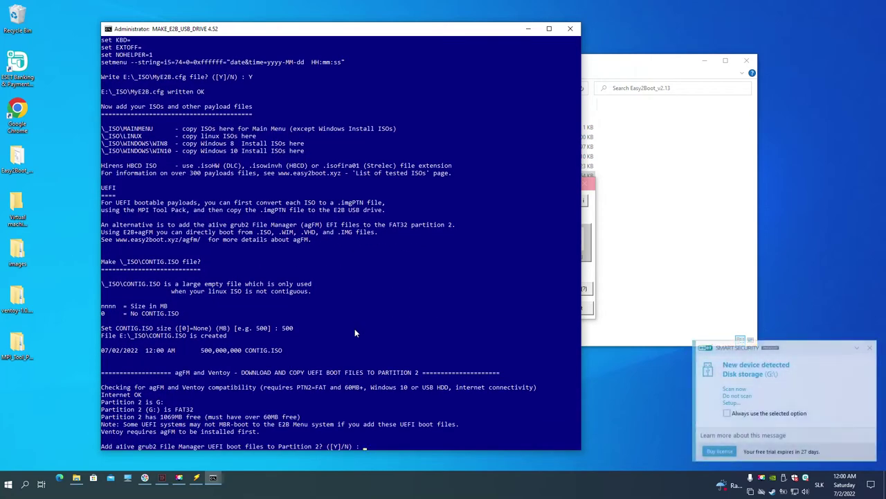
{"action": "type", "text": "Y"}
{"action": "key", "text": "Return"}
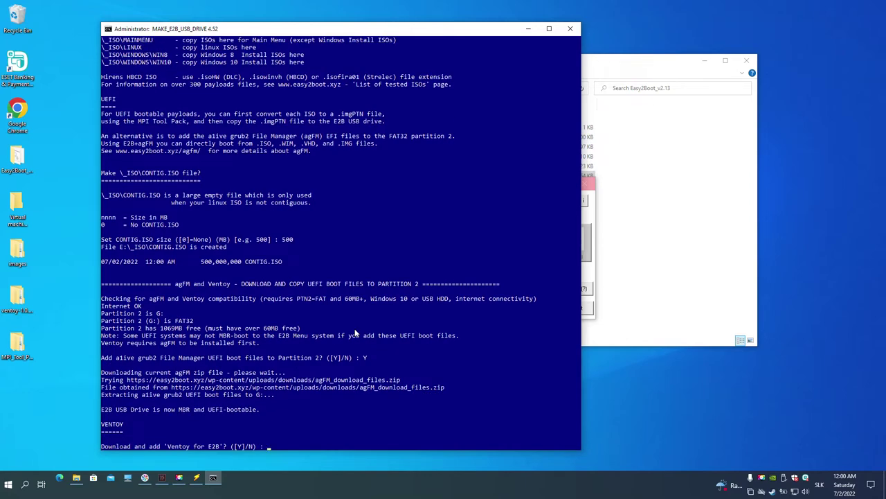
{"action": "type", "text": "Y"}
{"action": "key", "text": "Return"}
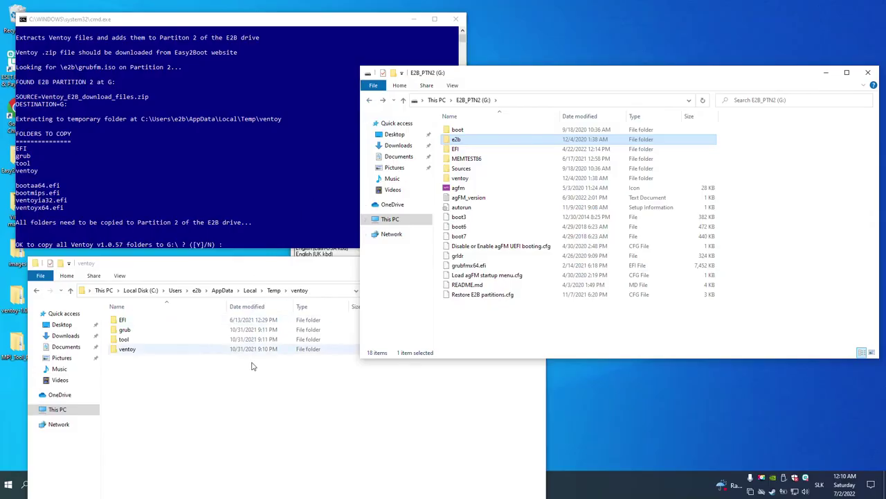
Copy the EFI, grub, tool and ventoy folders onto E2B_PTN2 (G:) and close the installer window.
{"action": "left_click_drag", "start_coordinate": [292, 402], "coordinate": [603, 331]}
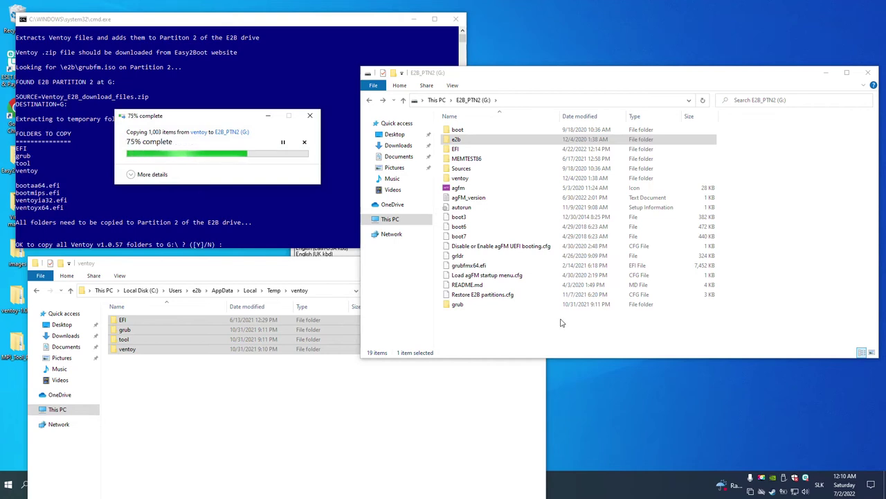
{"action": "left_click", "coordinate": [320, 199]}
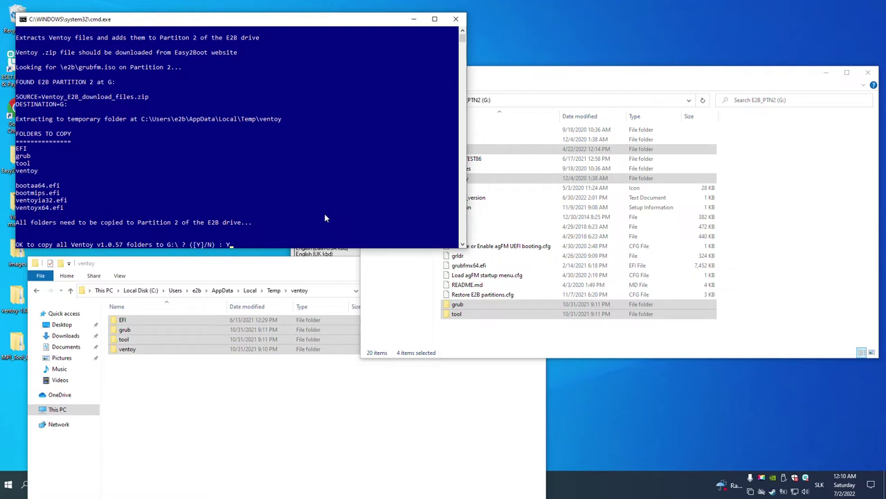
{"action": "key", "text": "Return"}
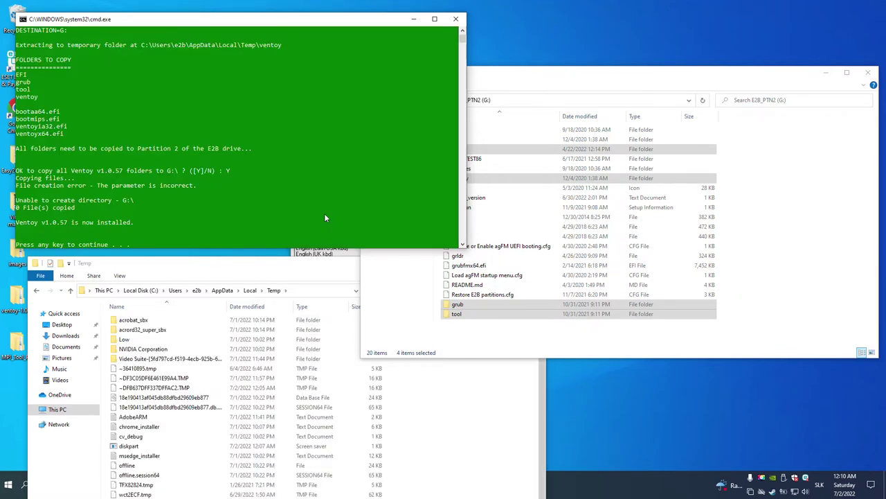
{"action": "key", "text": "Return"}
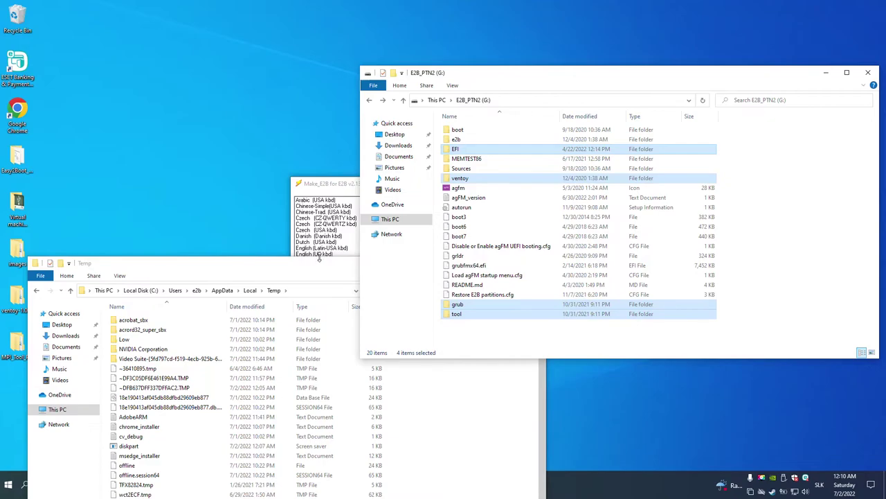
{"action": "left_click", "coordinate": [322, 260]}
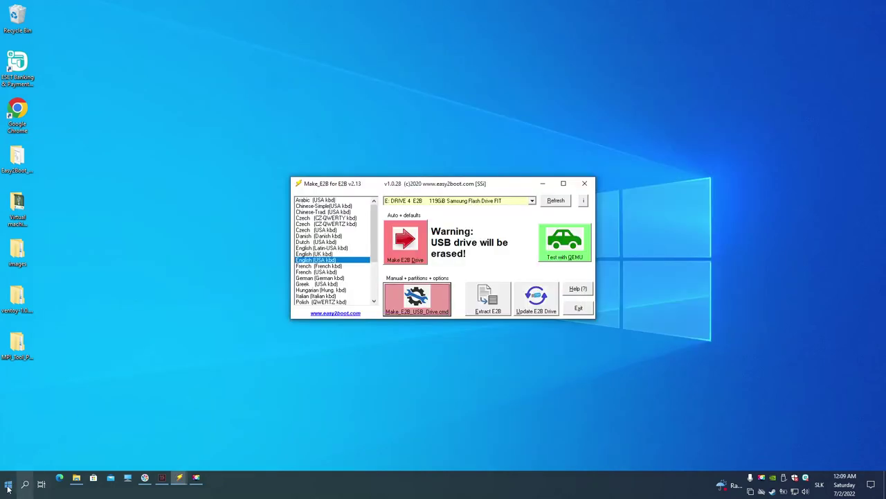
Feed Ventoy_E2B_download_files.zip to Update_to_latest_Ventoy_version.cmd in G:\e2b\Update agFM.
{"action": "left_click", "coordinate": [8, 477]}
{"action": "left_click", "coordinate": [171, 308]}
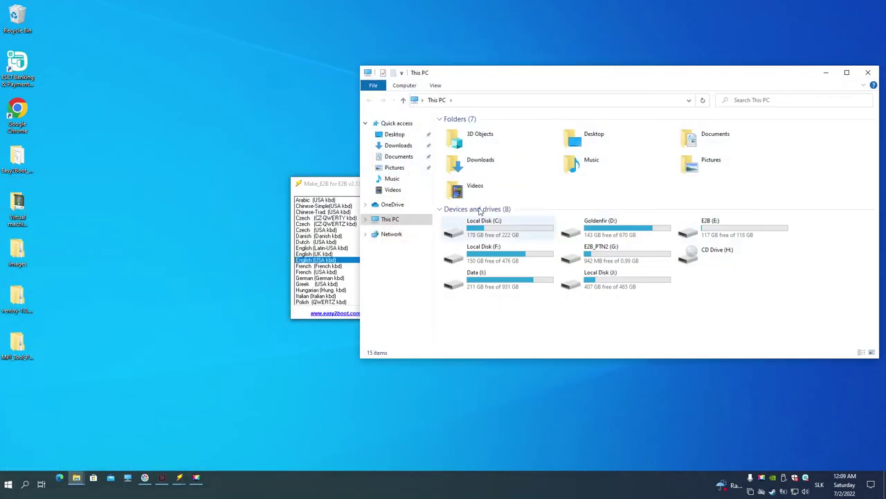
{"action": "double_click", "coordinate": [617, 249]}
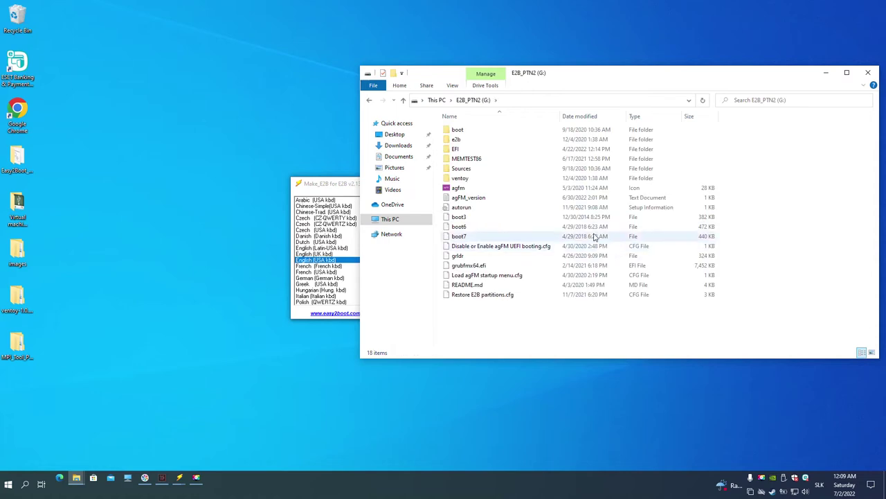
{"action": "double_click", "coordinate": [475, 149]}
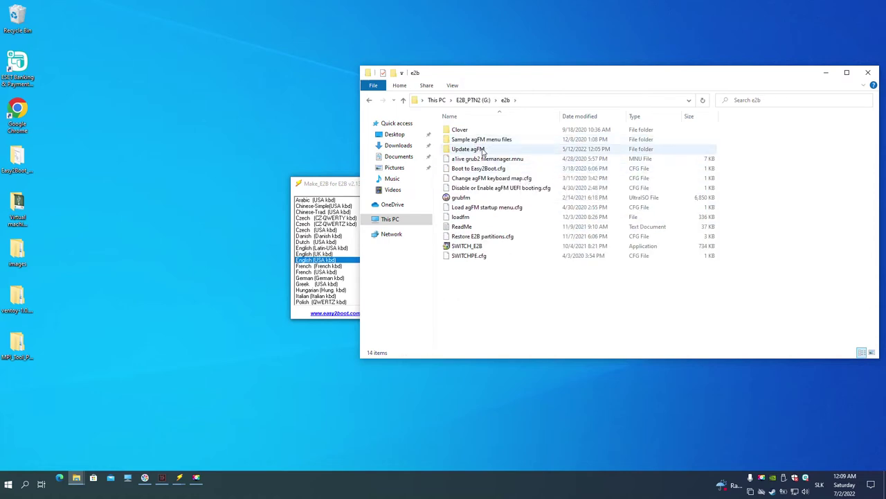
{"action": "double_click", "coordinate": [491, 150]}
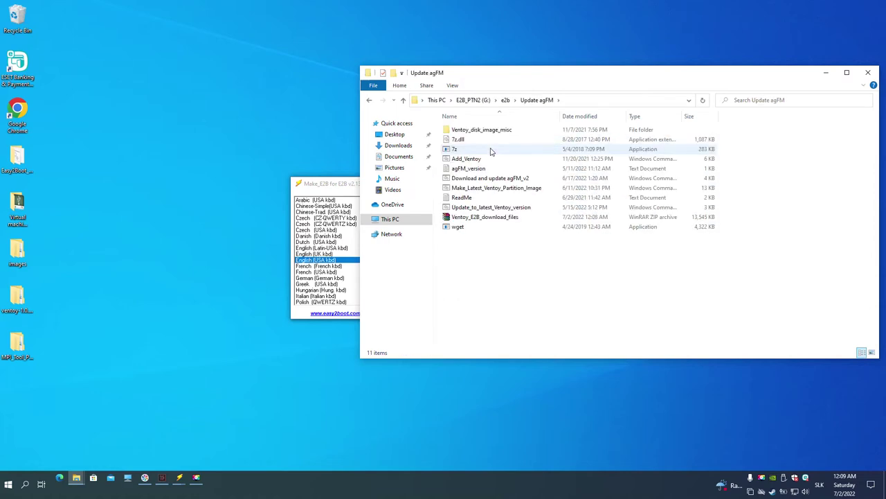
{"action": "left_click", "coordinate": [493, 219]}
{"action": "left_click_drag", "start_coordinate": [493, 221], "coordinate": [495, 211]}
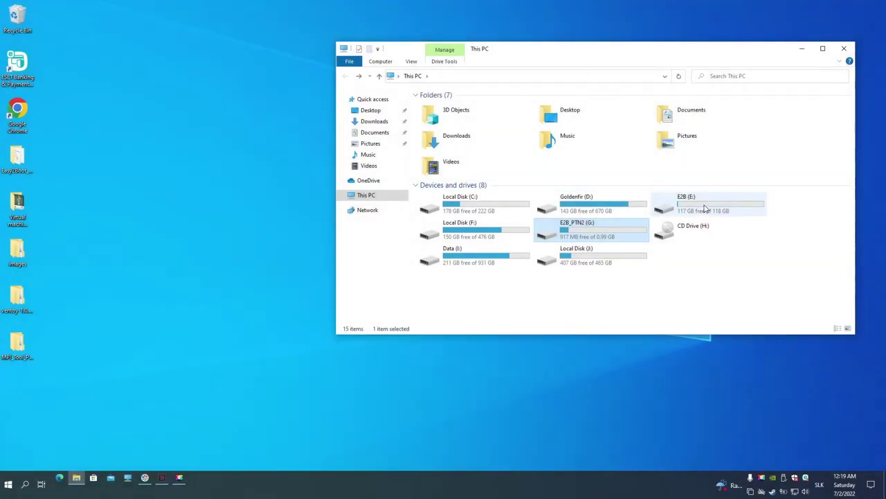
Browse E2B (E:)\_ISO and scroll to the bottom of its 29 items.
{"action": "double_click", "coordinate": [666, 212]}
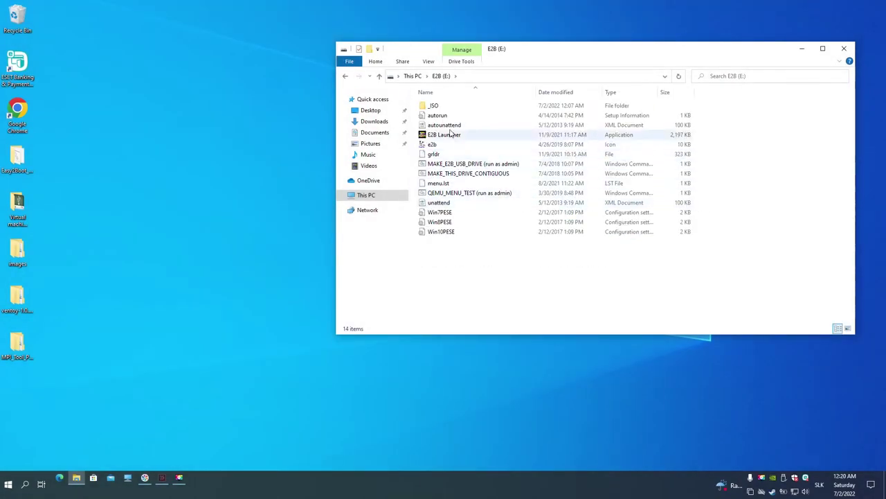
{"action": "double_click", "coordinate": [442, 107]}
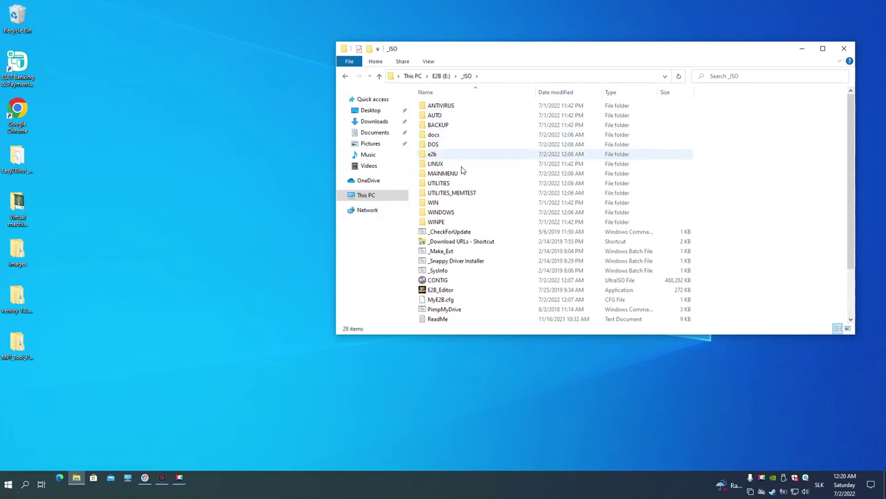
{"action": "scroll", "coordinate": [537, 274], "scroll_direction": "down", "scroll_amount": 2}
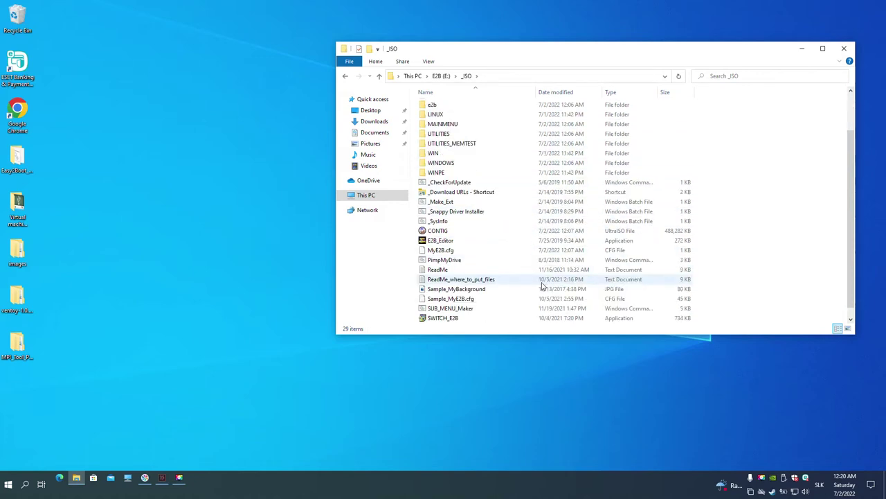
{"action": "scroll", "coordinate": [543, 285], "scroll_direction": "down", "scroll_amount": 1}
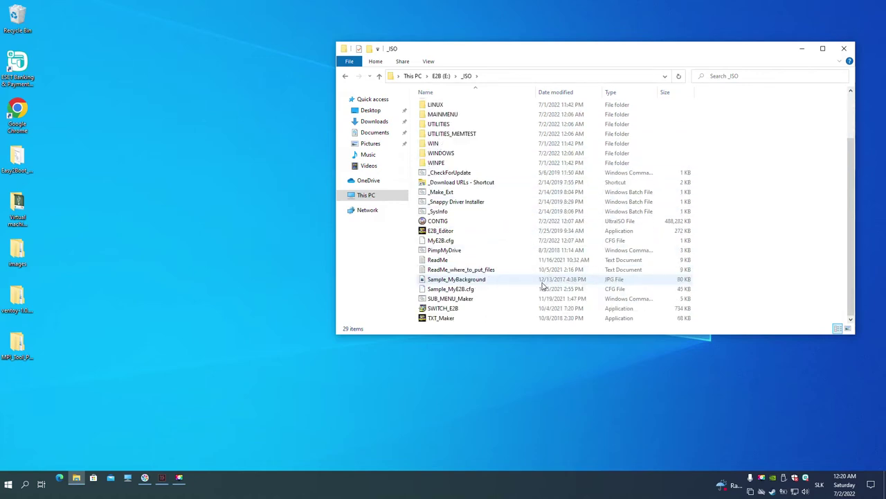
Run SUB_MENU_Maker as administrator for drive E with VENTOYISO folder, heading and entry, and save the .mnu.
{"action": "right_click", "coordinate": [455, 299]}
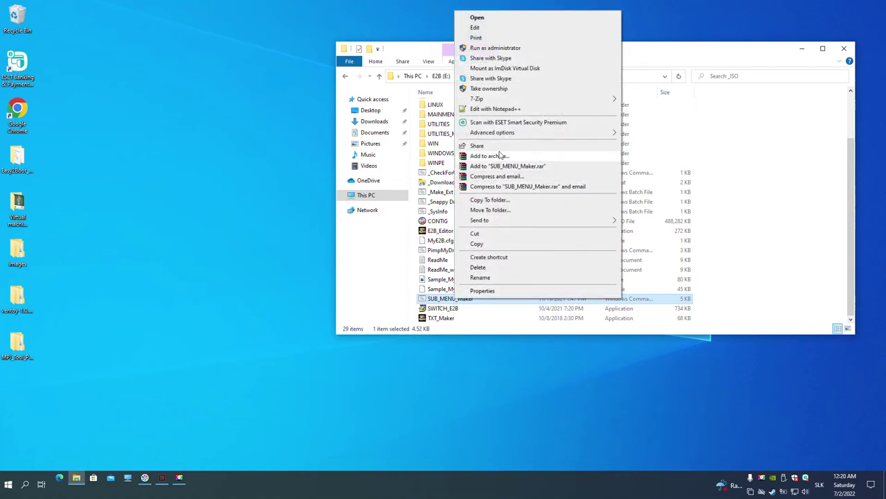
{"action": "left_click", "coordinate": [495, 48]}
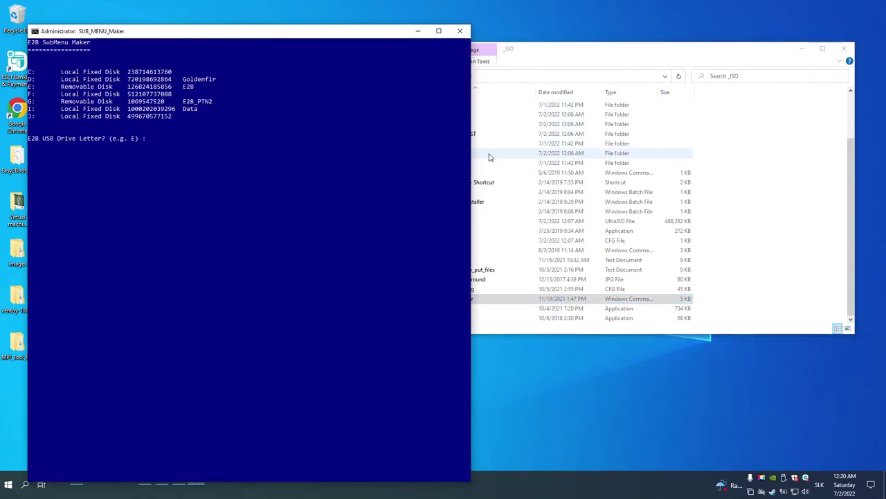
{"action": "type", "text": "E"}
{"action": "key", "text": "Return"}
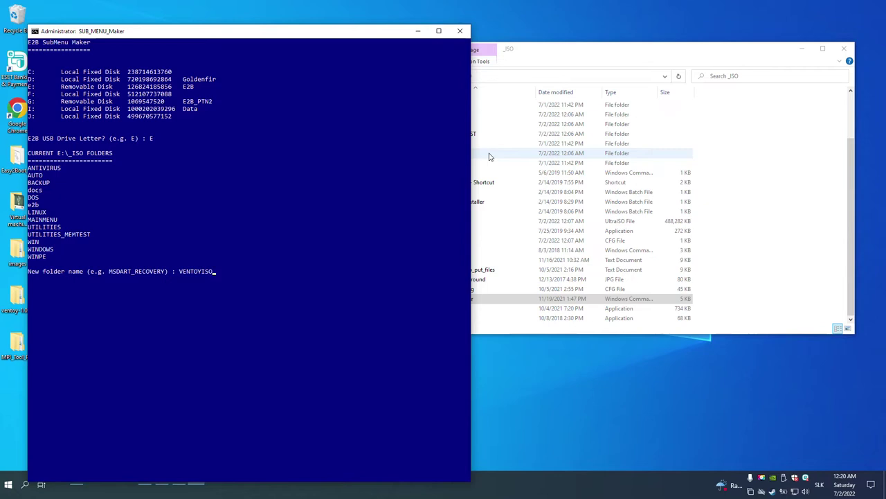
{"action": "key", "text": "Return"}
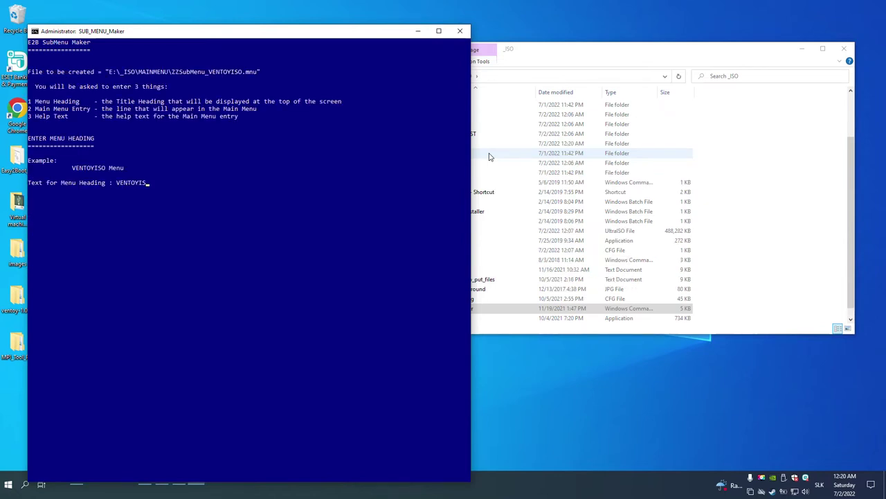
{"action": "key", "text": "Return"}
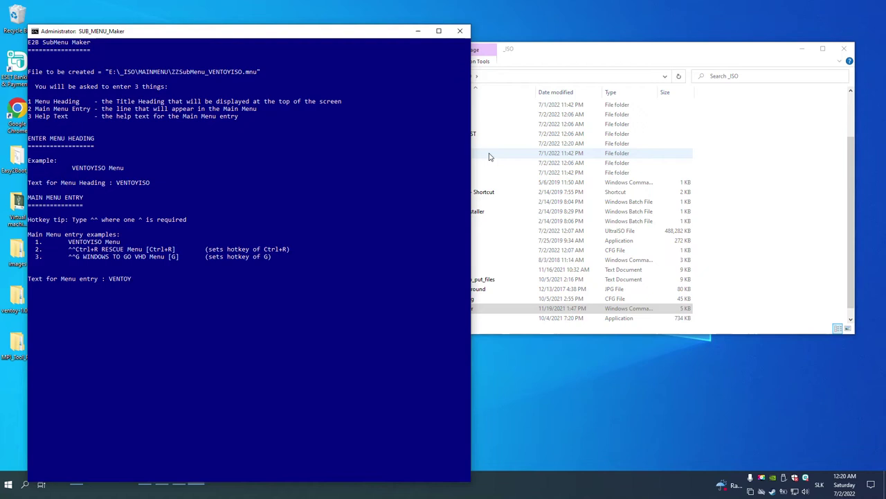
{"action": "key", "text": "Return"}
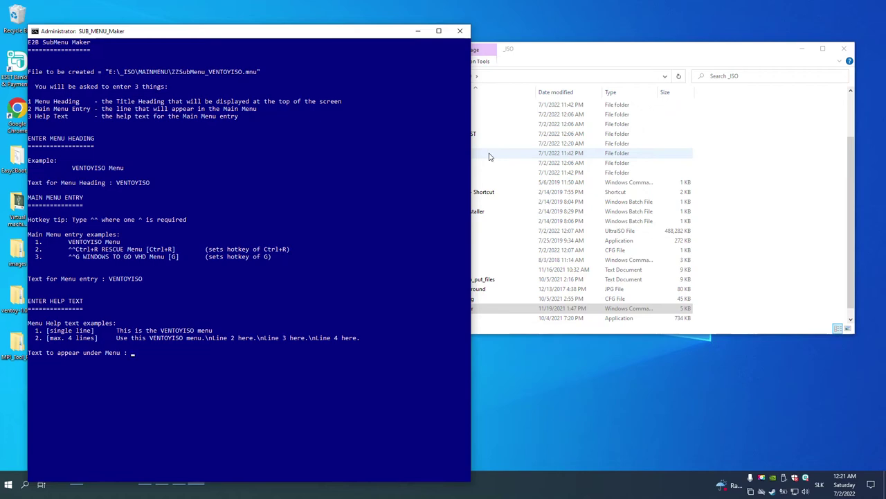
{"action": "key", "text": "Return"}
{"action": "type", "text": "Y]/N) : Y"}
{"action": "key", "text": "Return"}
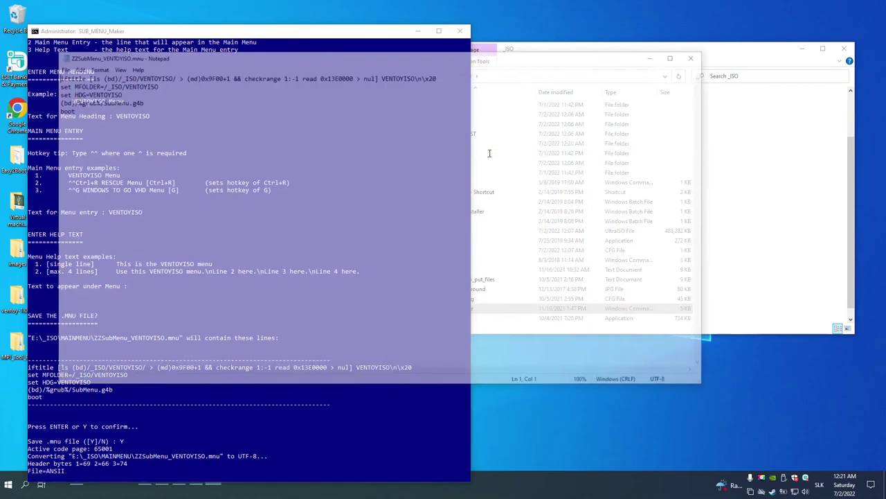
{"action": "left_click", "coordinate": [702, 61]}
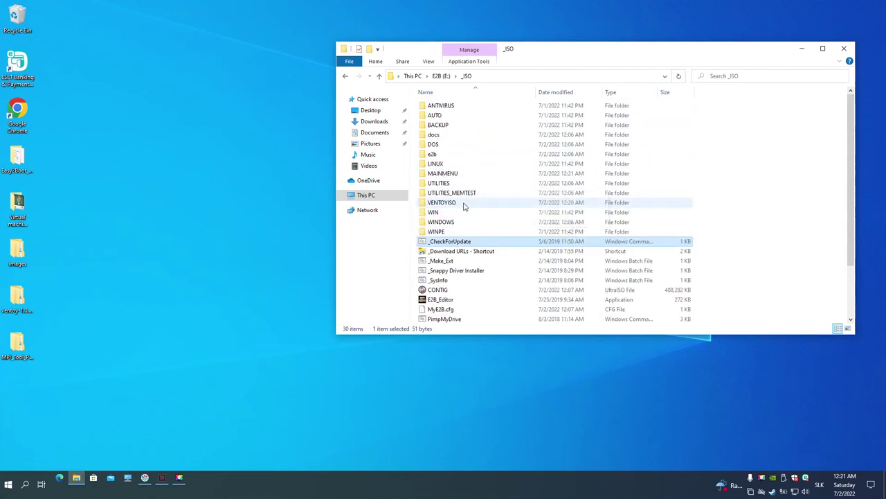
Copy the ten ISO files into VENTOYISO and select kali-linux-2022.2-live-amd64.
{"action": "double_click", "coordinate": [465, 206]}
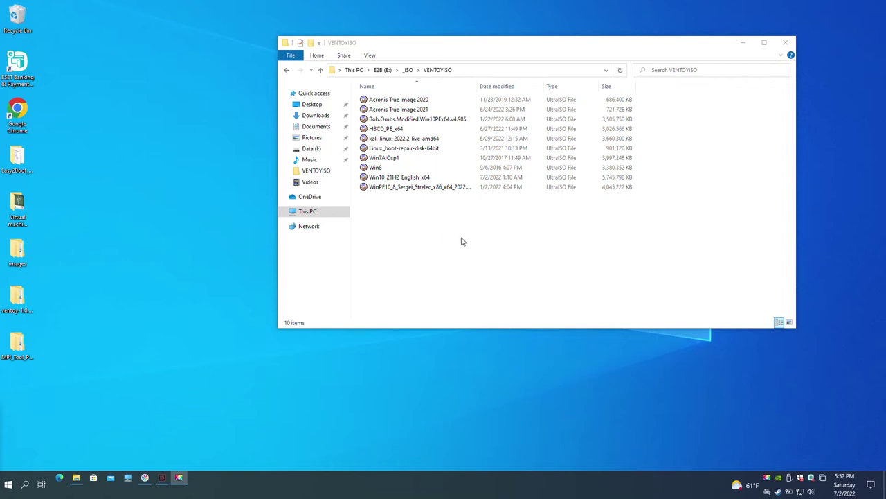
{"action": "mouse_move", "coordinate": [461, 237]}
{"action": "left_mouse_down"}
{"action": "mouse_move", "coordinate": [326, 61]}
{"action": "mouse_move", "coordinate": [464, 221]}
{"action": "left_mouse_up"}
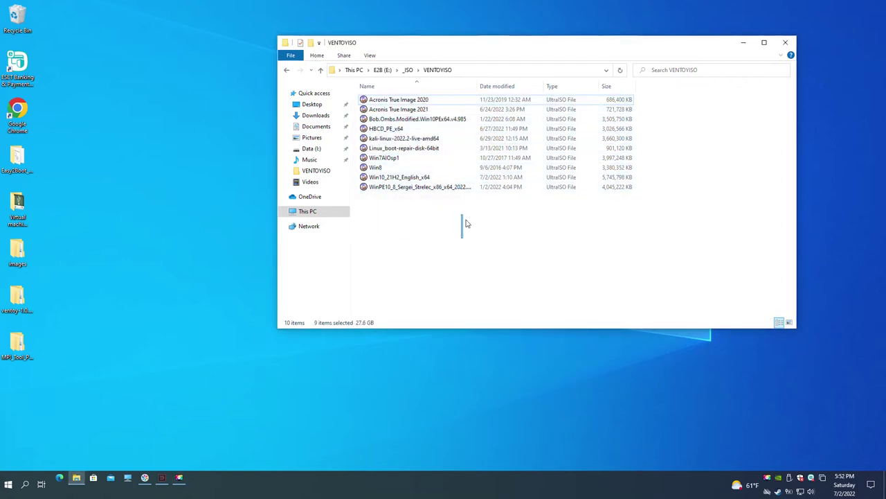
{"action": "left_click", "coordinate": [399, 140]}
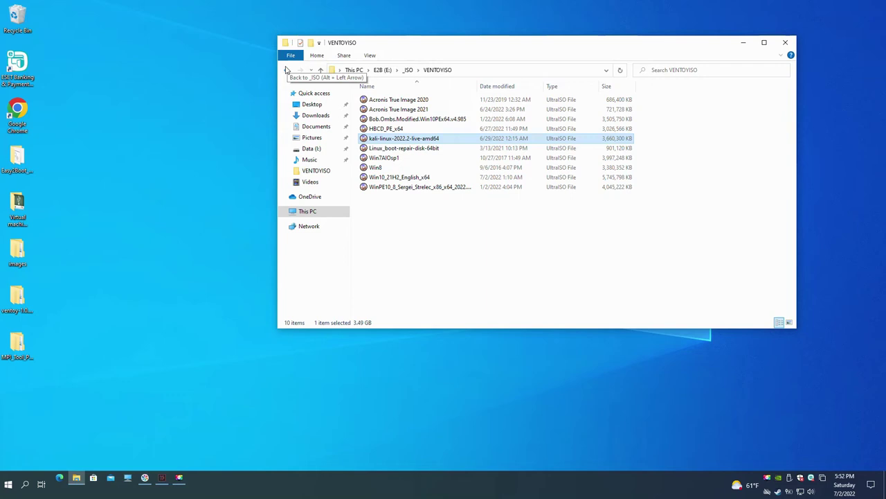
Create folders named persistence and ventoy in the E2B (E:) root.
{"action": "left_click", "coordinate": [288, 70]}
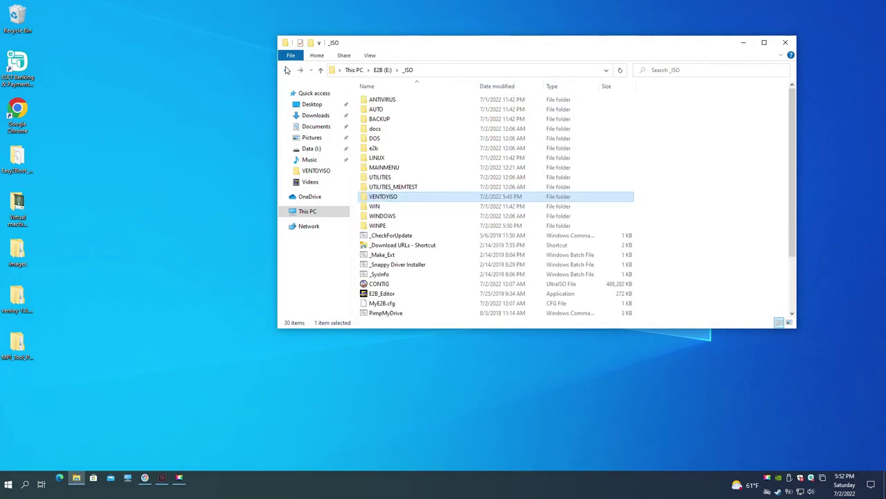
{"action": "left_click", "coordinate": [287, 70]}
{"action": "right_click", "coordinate": [379, 251]}
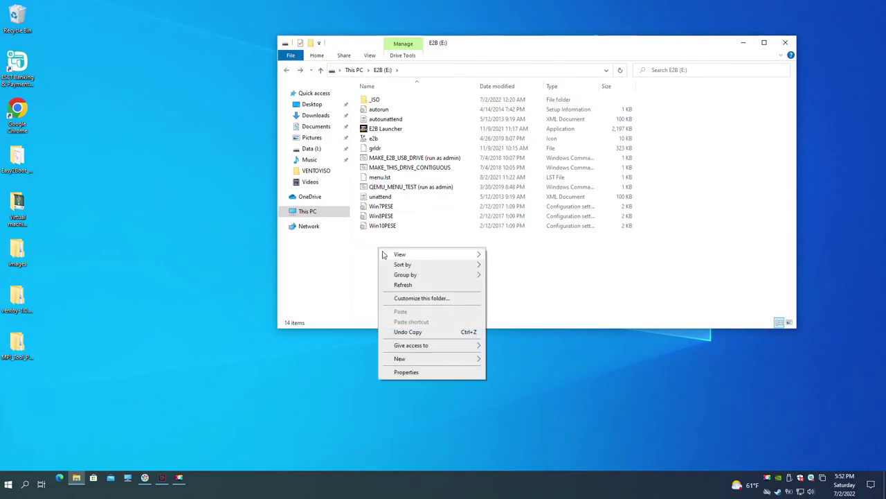
{"action": "mouse_move", "coordinate": [471, 357]}
{"action": "left_click", "coordinate": [507, 361]}
{"action": "type", "text": "persistence"}
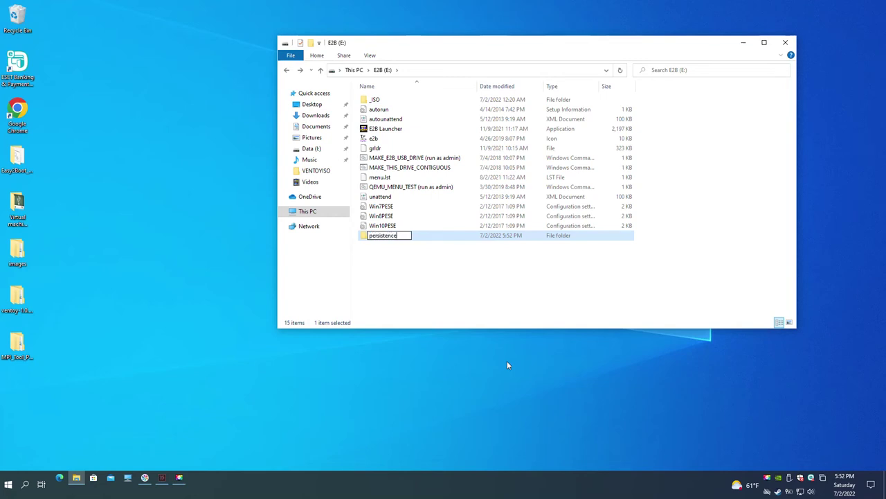
{"action": "right_click", "coordinate": [418, 272]}
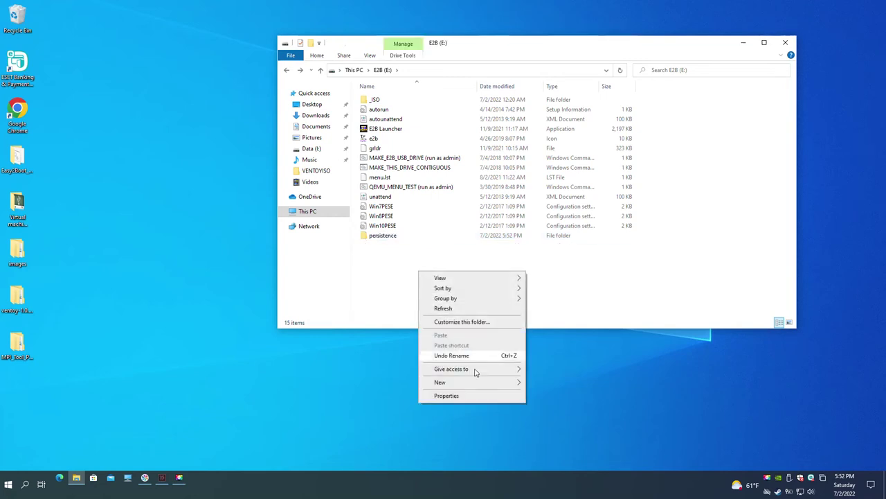
{"action": "mouse_move", "coordinate": [485, 382]}
{"action": "left_click", "coordinate": [558, 383]}
{"action": "type", "text": "ventoy"}
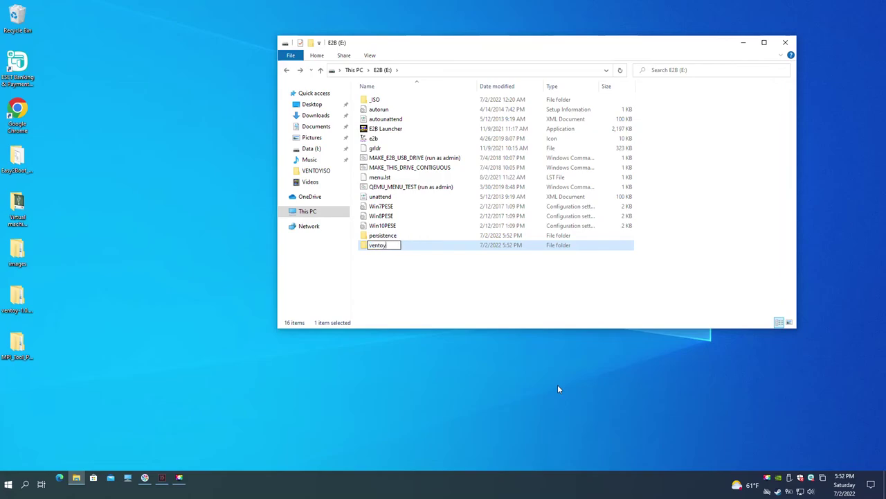
{"action": "key", "text": "Return"}
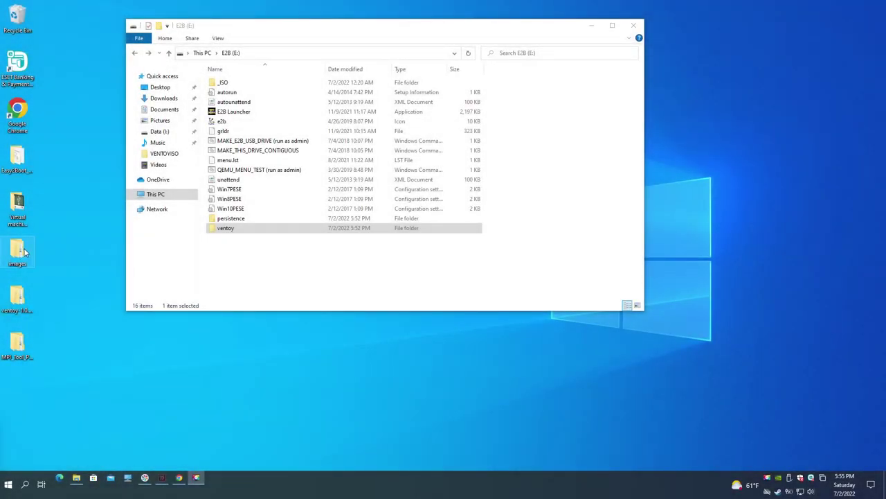
Open the desktop images\images folder of persistence files beside the drive window.
{"action": "double_click", "coordinate": [25, 252]}
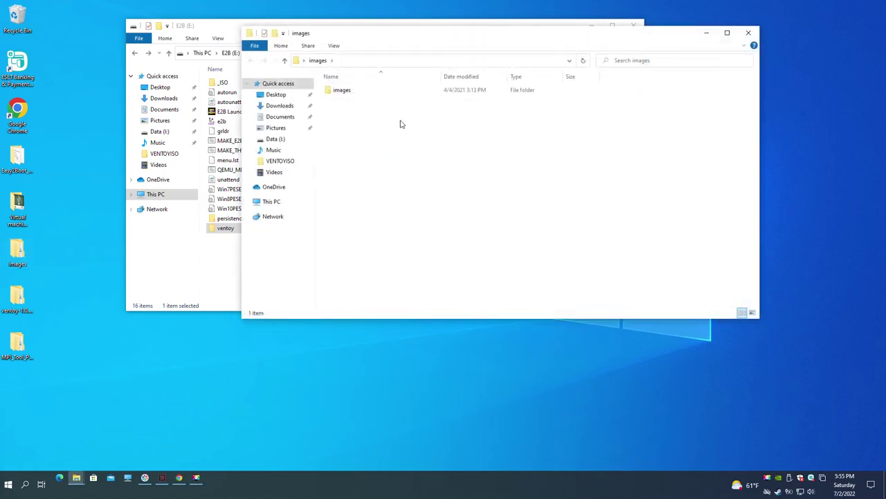
{"action": "double_click", "coordinate": [357, 97]}
{"action": "left_click_drag", "start_coordinate": [444, 37], "coordinate": [583, 29]}
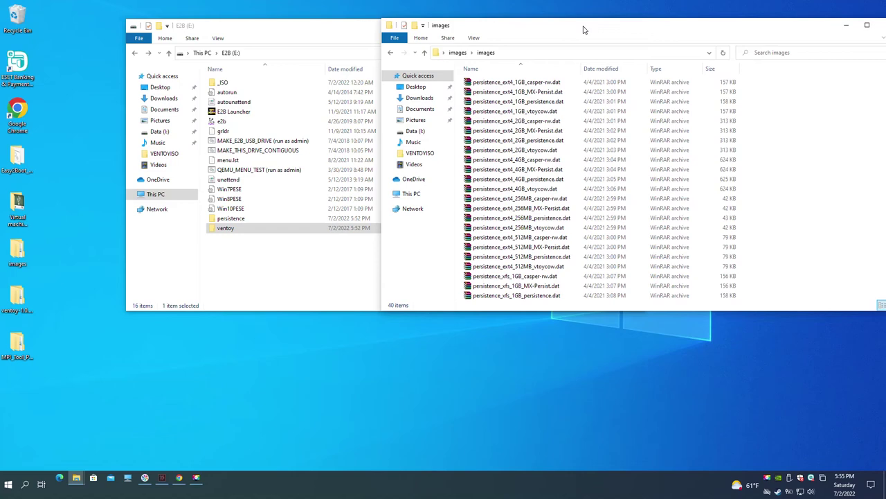
{"action": "left_click", "coordinate": [178, 477]}
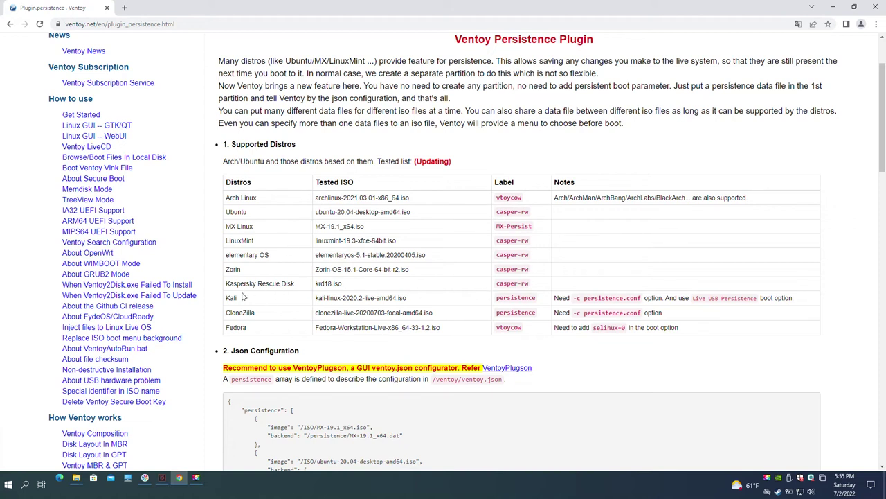
Highlight the Kali row in the Ventoy Persistence Plugin's Supported Distros table.
{"action": "left_click_drag", "start_coordinate": [227, 297], "coordinate": [819, 306]}
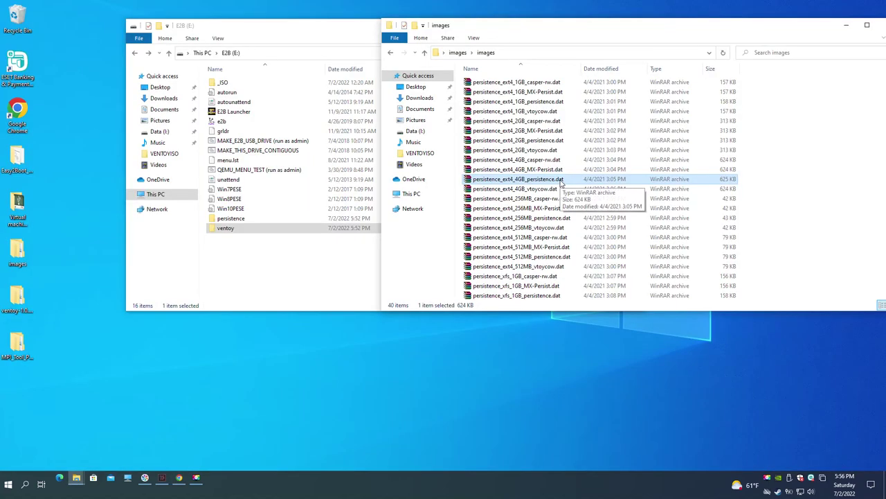
Extract persistence_ext4_4GB_persistence.dat from its archive into E:\persistence.
{"action": "double_click", "coordinate": [561, 182]}
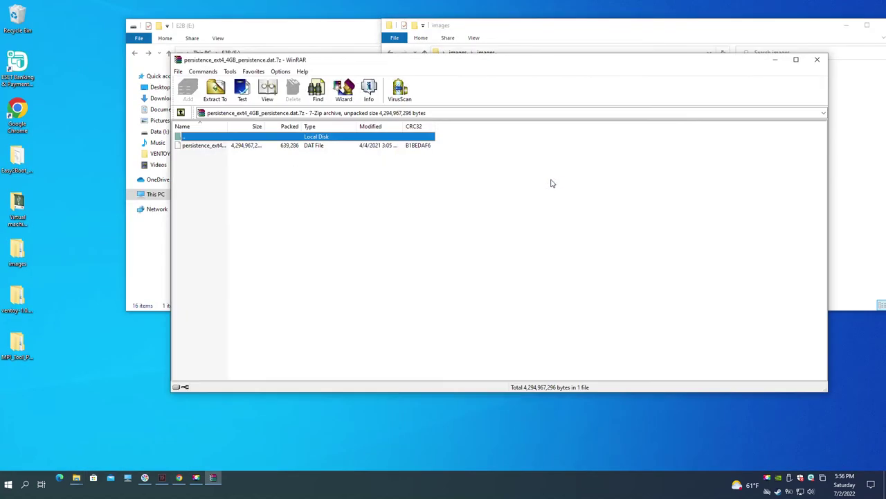
{"action": "left_click_drag", "start_coordinate": [390, 71], "coordinate": [594, 72]}
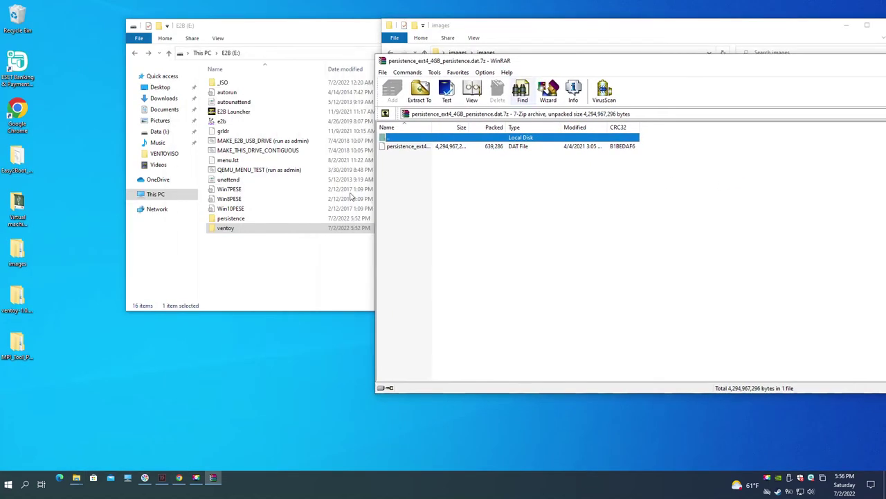
{"action": "double_click", "coordinate": [243, 219]}
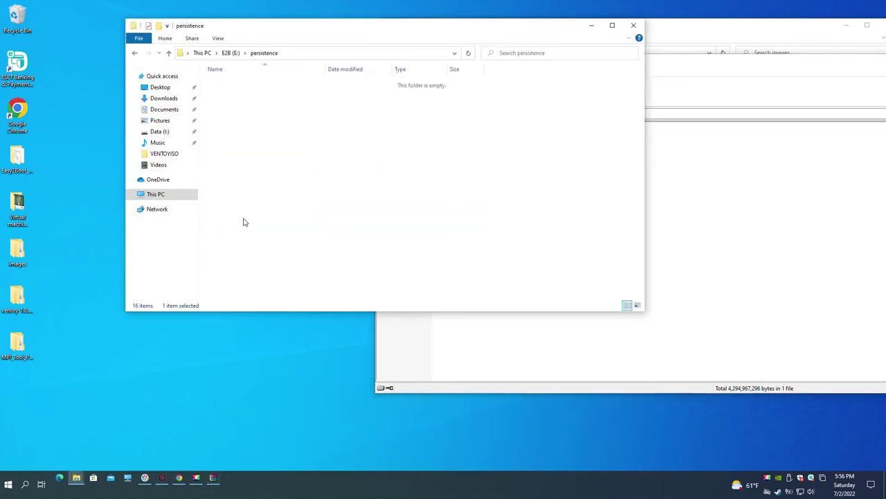
{"action": "left_click", "coordinate": [707, 199]}
{"action": "left_click_drag", "start_coordinate": [420, 141], "coordinate": [333, 167]}
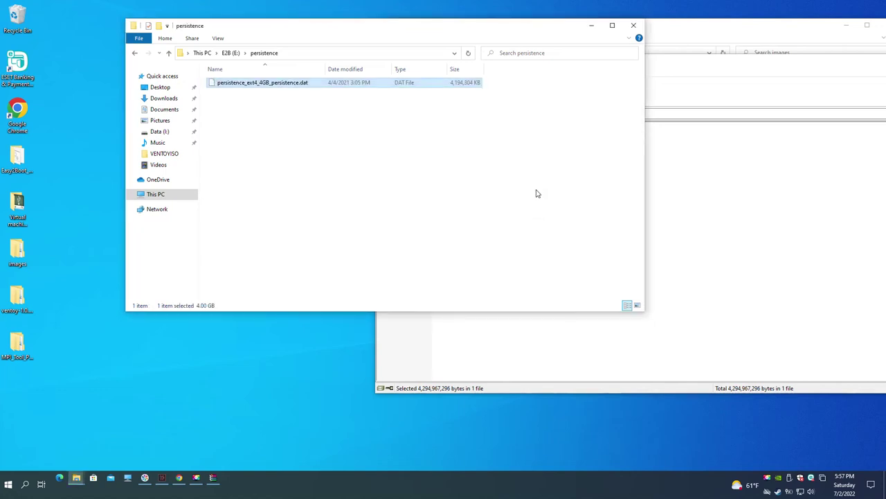
Close WinRAR and the images window, returning to the E2B (E:) root.
{"action": "left_click_drag", "start_coordinate": [733, 64], "coordinate": [506, 69]}
{"action": "left_click", "coordinate": [783, 62]}
{"action": "left_click", "coordinate": [769, 38]}
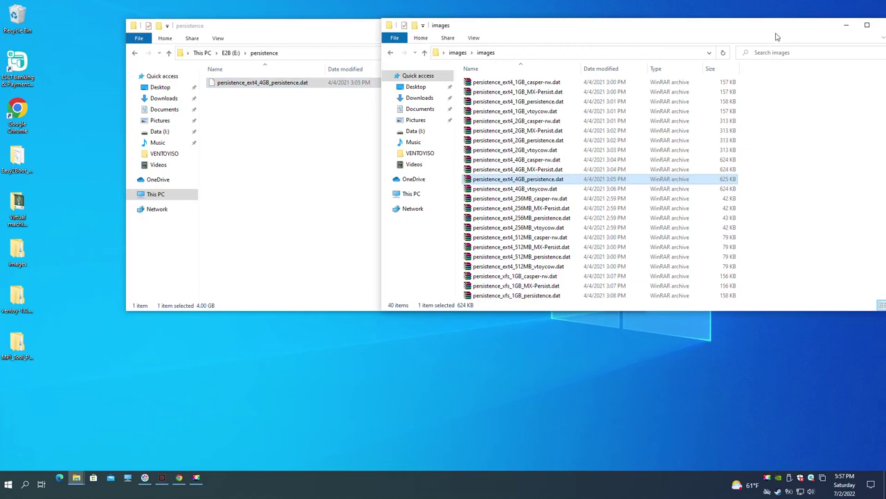
{"action": "left_click_drag", "start_coordinate": [775, 29], "coordinate": [738, 23]}
{"action": "left_click", "coordinate": [845, 20]}
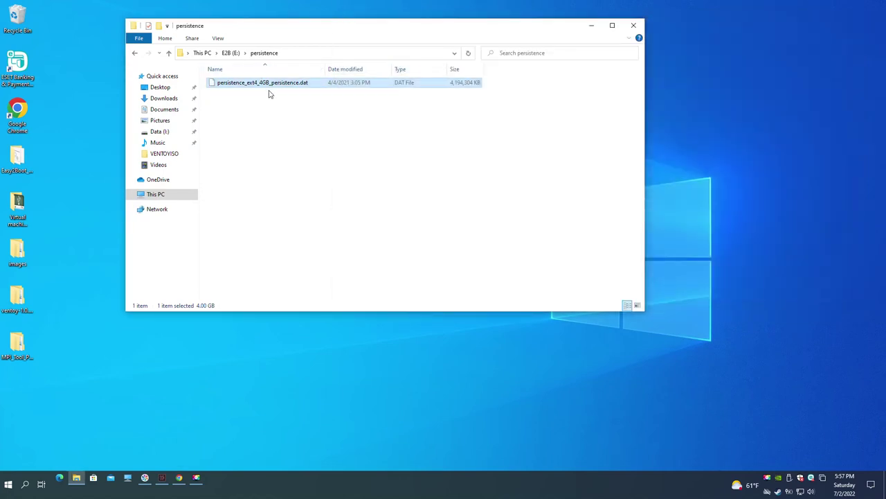
{"action": "left_click", "coordinate": [136, 53]}
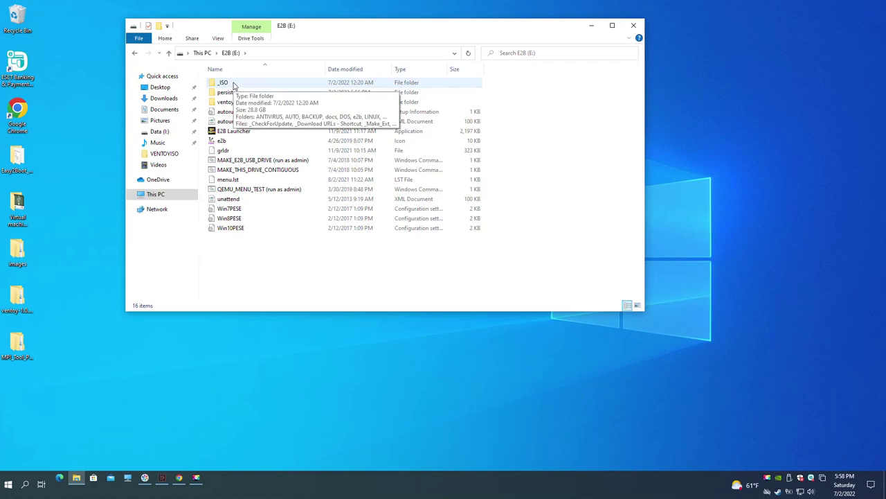
Copy the kali-linux-2022.2-live-amd64 ISO's name from _ISO\VENTOYISO.
{"action": "double_click", "coordinate": [233, 83]}
{"action": "double_click", "coordinate": [249, 178]}
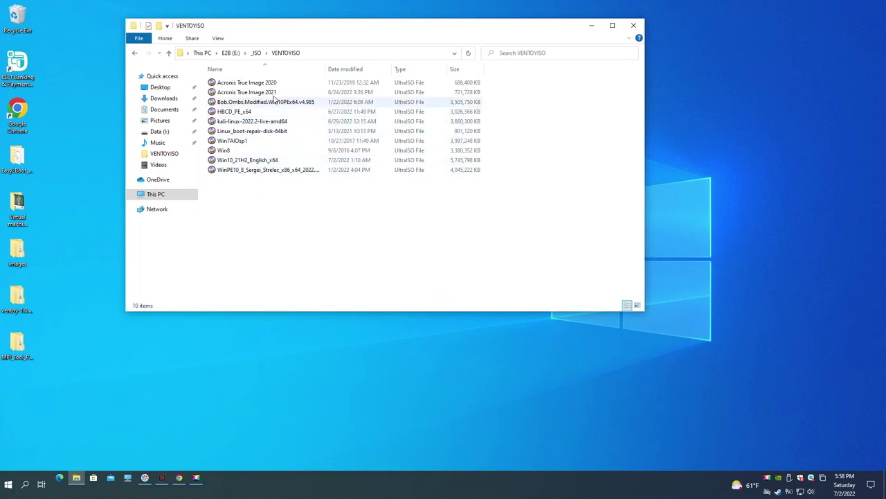
{"action": "left_click", "coordinate": [289, 123]}
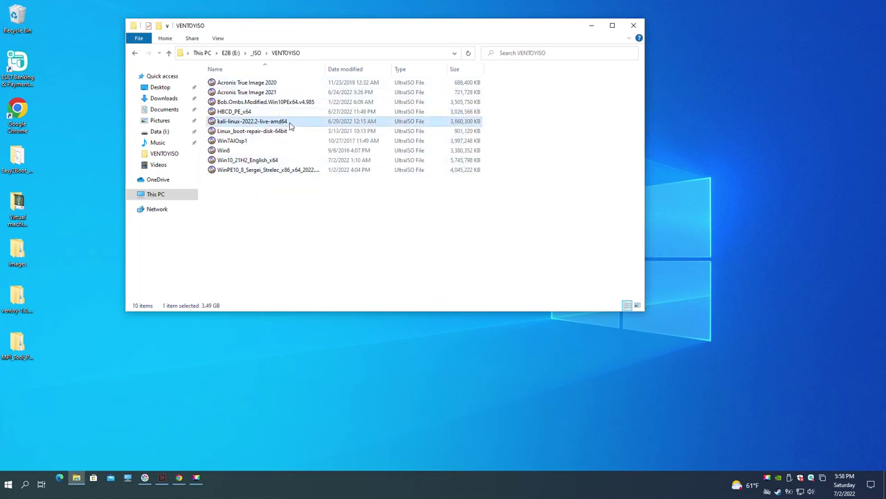
{"action": "left_click", "coordinate": [289, 123]}
{"action": "key", "text": "ctrl+c"}
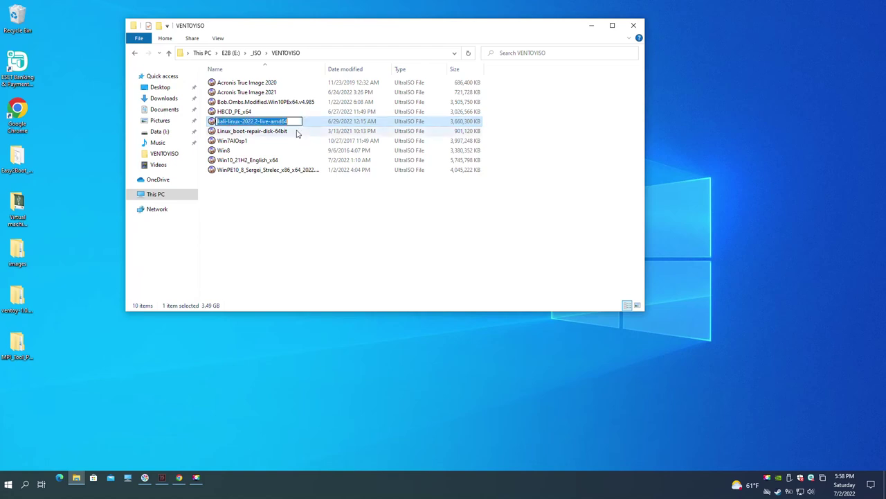
Rename the persistence .dat file to kali-linux-2022.2-live-amd64.dat, then return to the drive list.
{"action": "left_click", "coordinate": [136, 54]}
{"action": "left_click", "coordinate": [136, 54]}
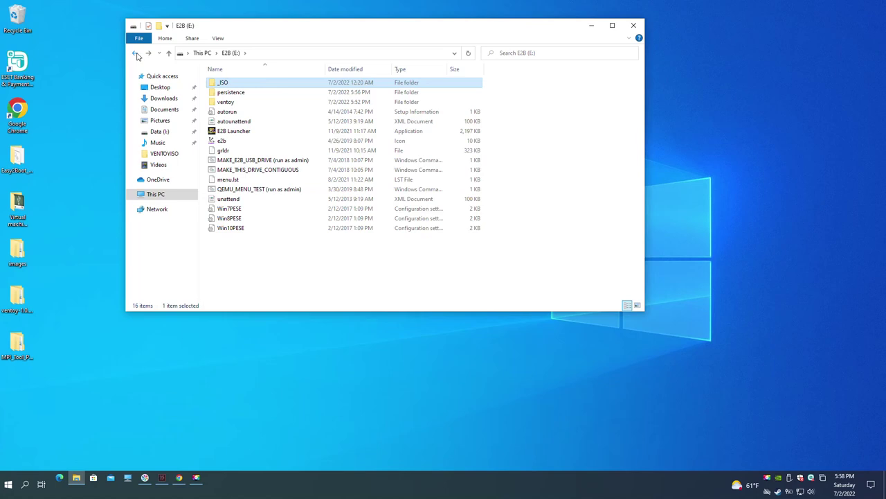
{"action": "double_click", "coordinate": [253, 93]}
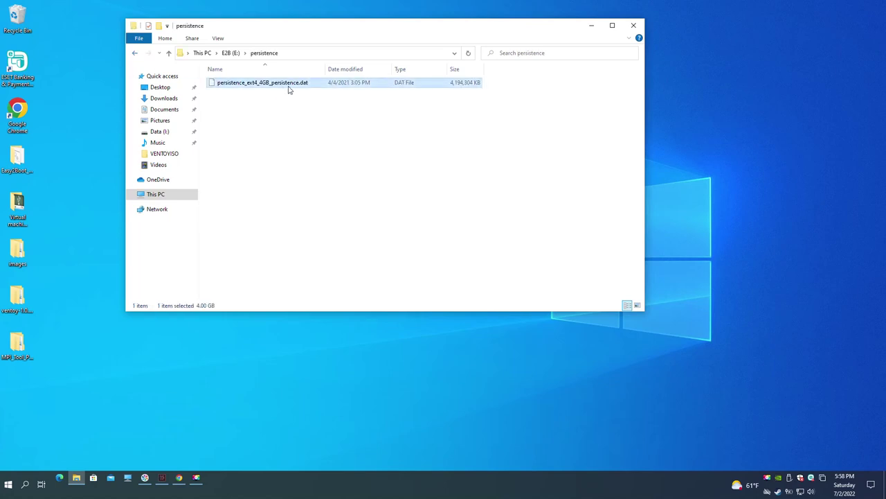
{"action": "left_click", "coordinate": [298, 90]}
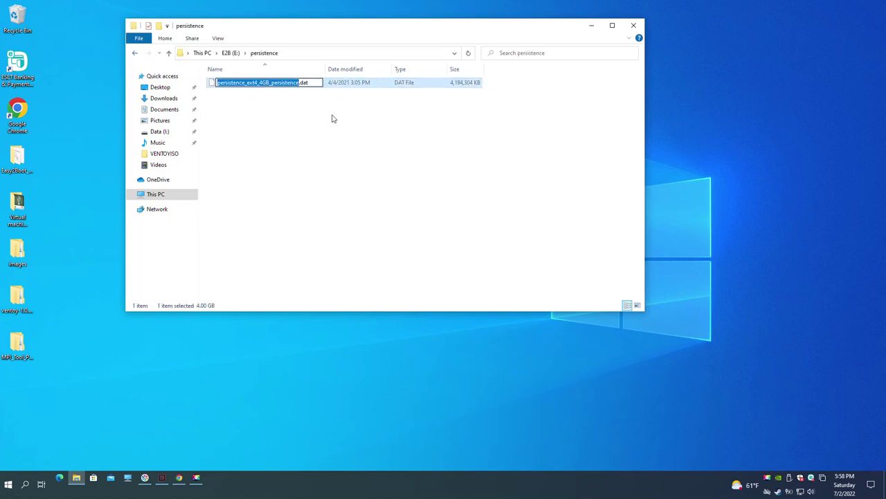
{"action": "key", "text": "ctrl+v"}
{"action": "key", "text": "Return"}
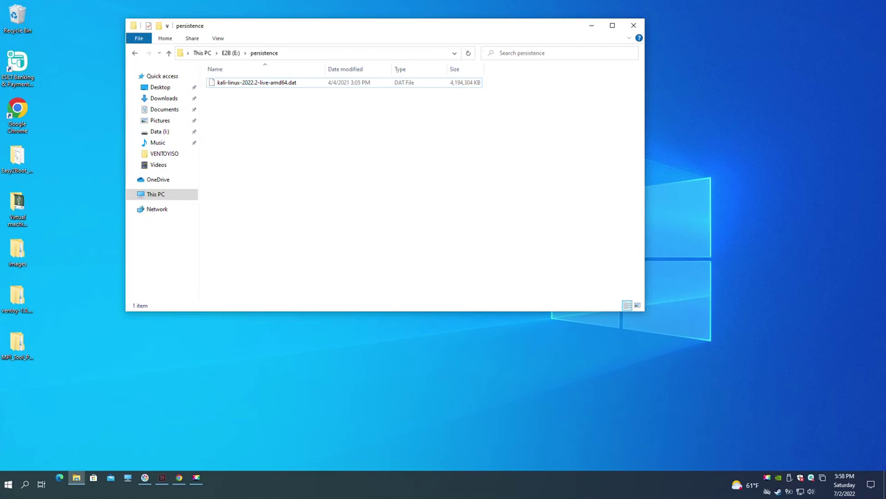
{"action": "left_click", "coordinate": [135, 53]}
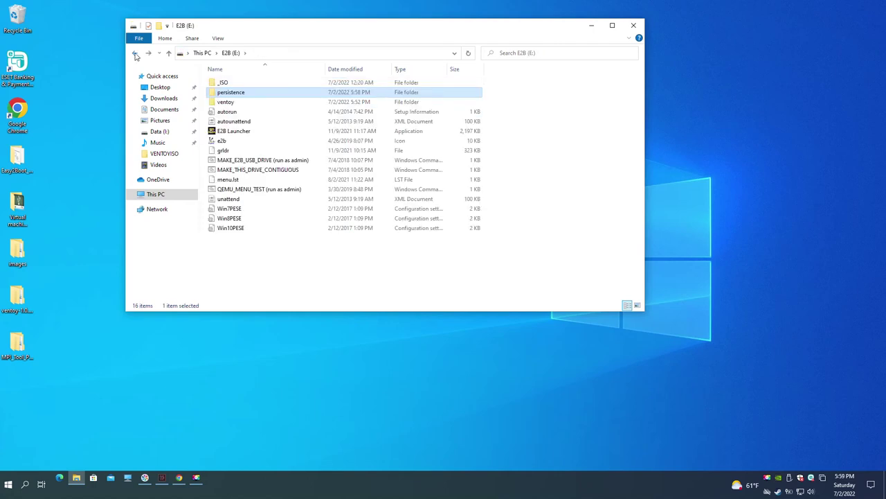
{"action": "left_click", "coordinate": [135, 54]}
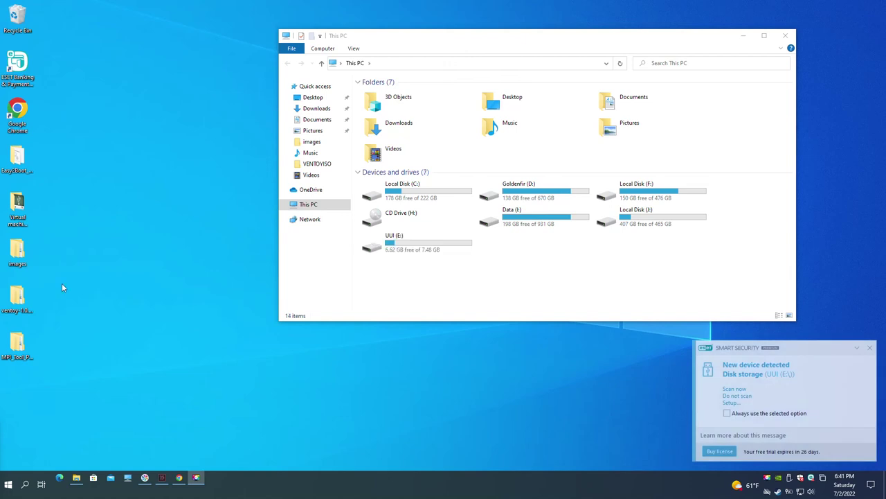
Open the desktop's ventoy-1.0.78-windows\ventoy-1.0.78 folder and launch Ventoy2Disk from it.
{"action": "double_click", "coordinate": [19, 299]}
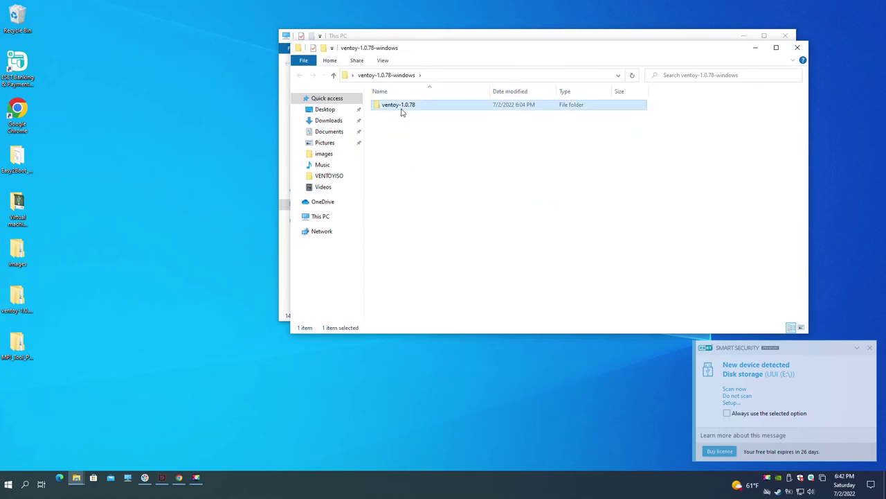
{"action": "double_click", "coordinate": [403, 108]}
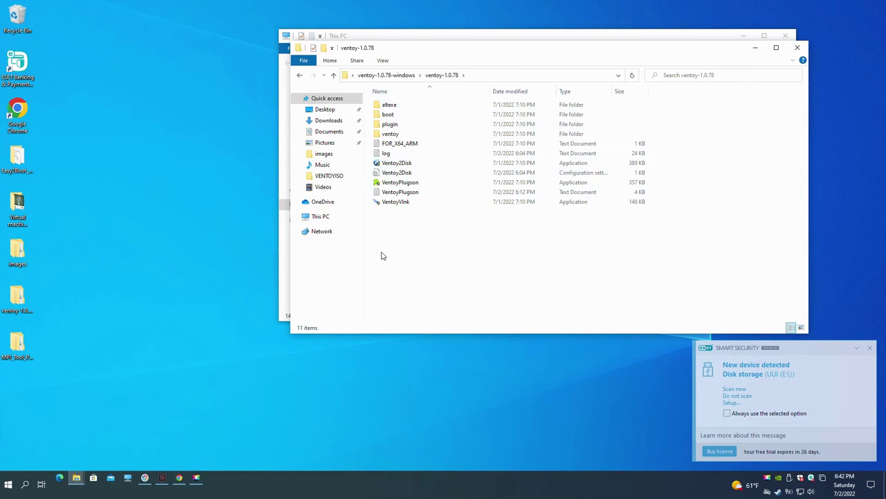
{"action": "double_click", "coordinate": [397, 162]}
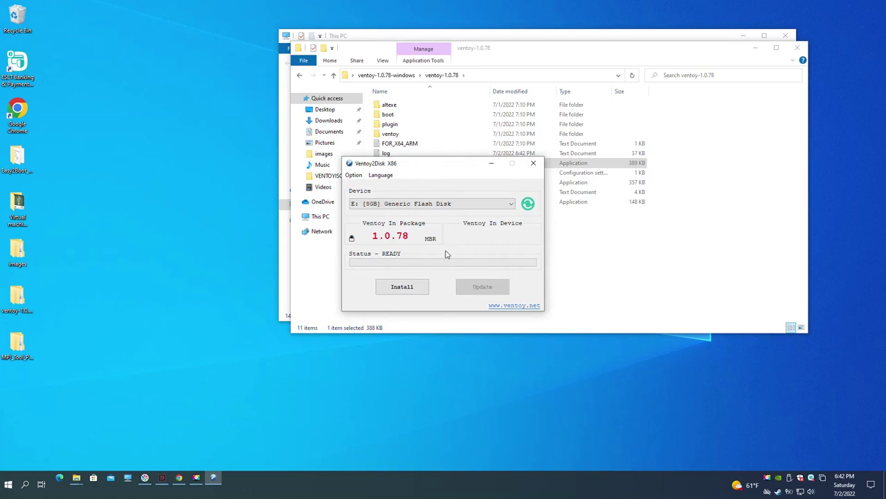
Install Ventoy 1.0.78 onto the 8GB Generic Flash Disk E:, accepting both data-loss warnings.
{"action": "left_click", "coordinate": [510, 205]}
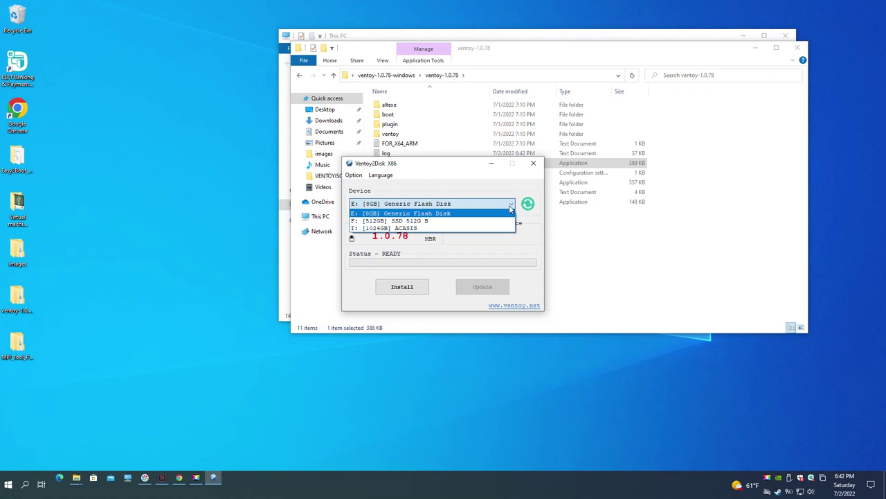
{"action": "left_click", "coordinate": [510, 207]}
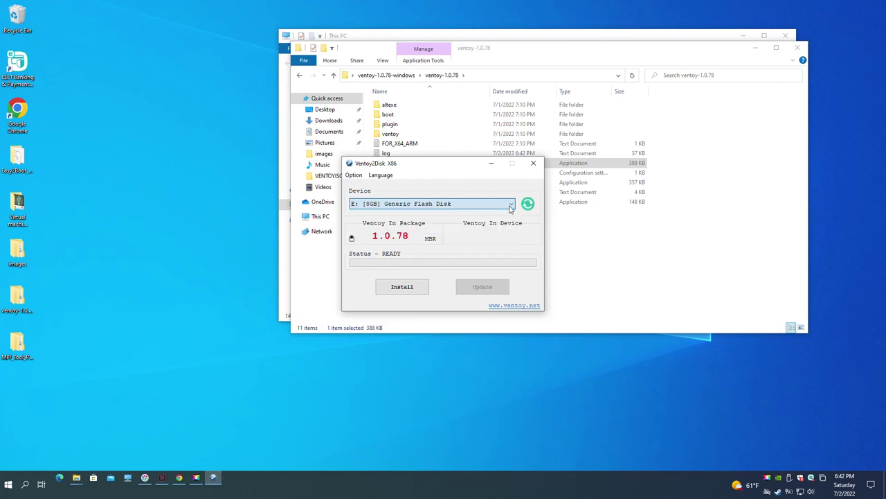
{"action": "left_click", "coordinate": [407, 291]}
{"action": "left_click", "coordinate": [473, 275]}
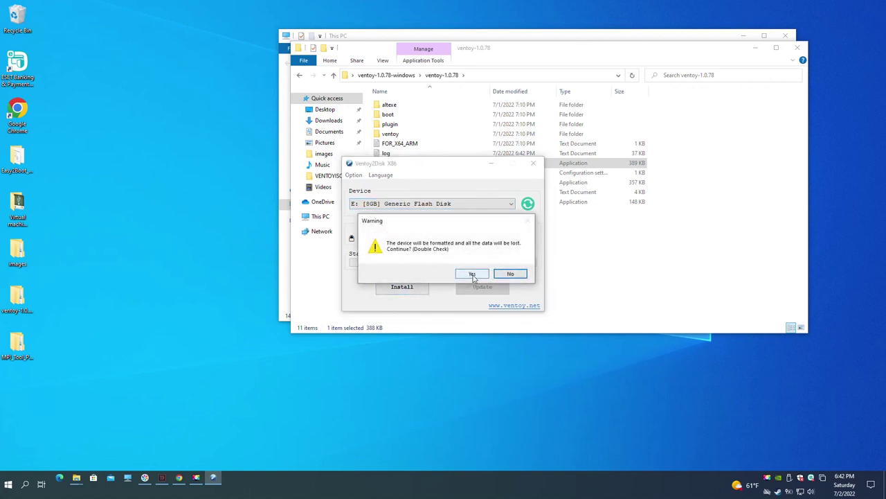
{"action": "left_click", "coordinate": [473, 274]}
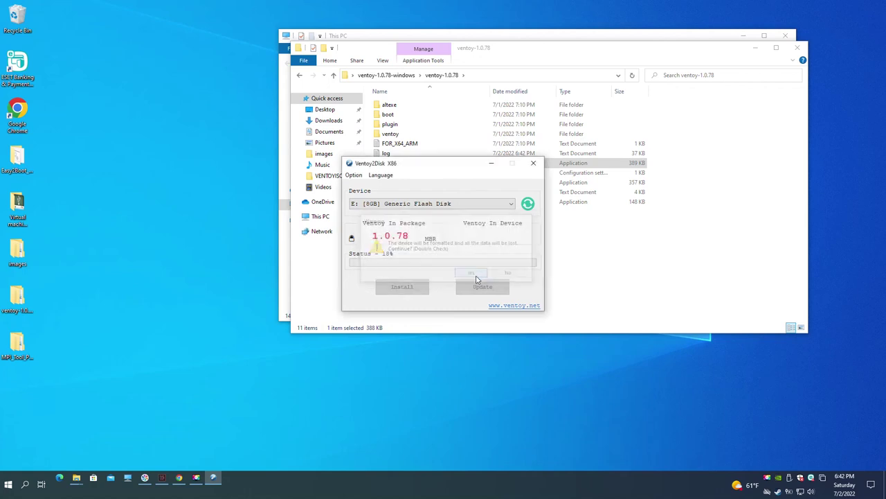